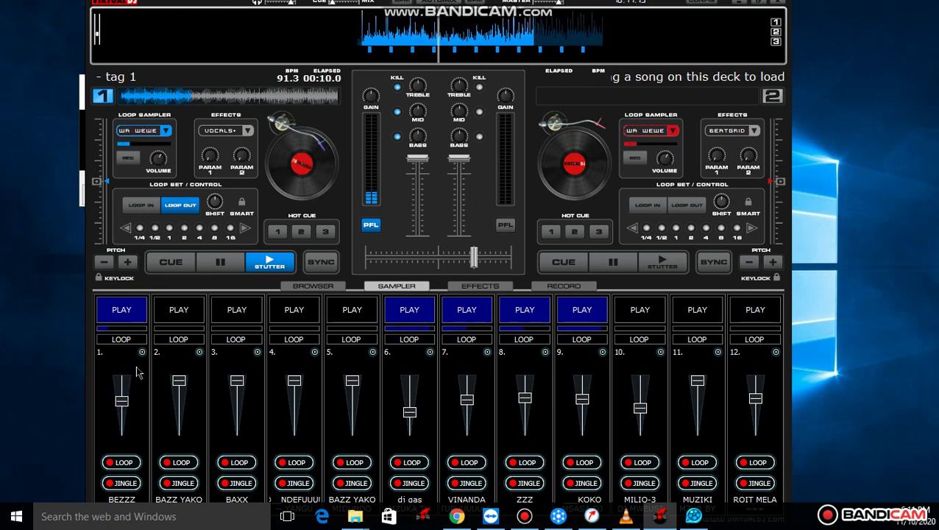
Switch the playing loop from sample 1 through sample 2 to sample 3, and replace sample 7 with sample 10.
{"action": "left_click", "coordinate": [172, 315]}
{"action": "left_click", "coordinate": [145, 313]}
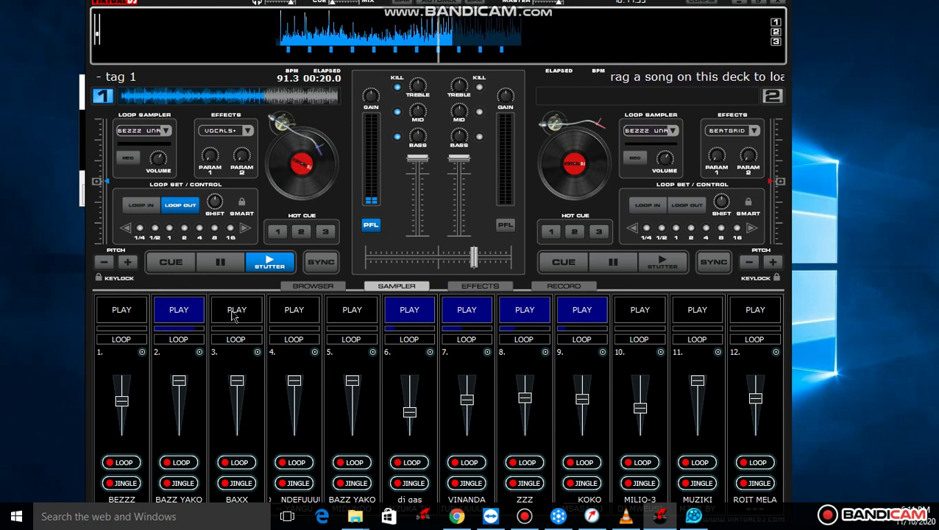
{"action": "left_click", "coordinate": [232, 315]}
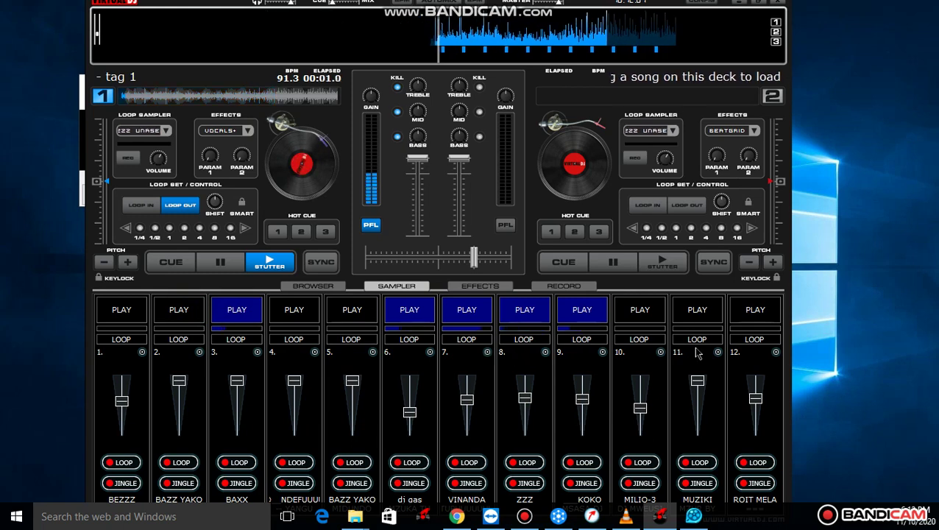
{"action": "left_click", "coordinate": [640, 312]}
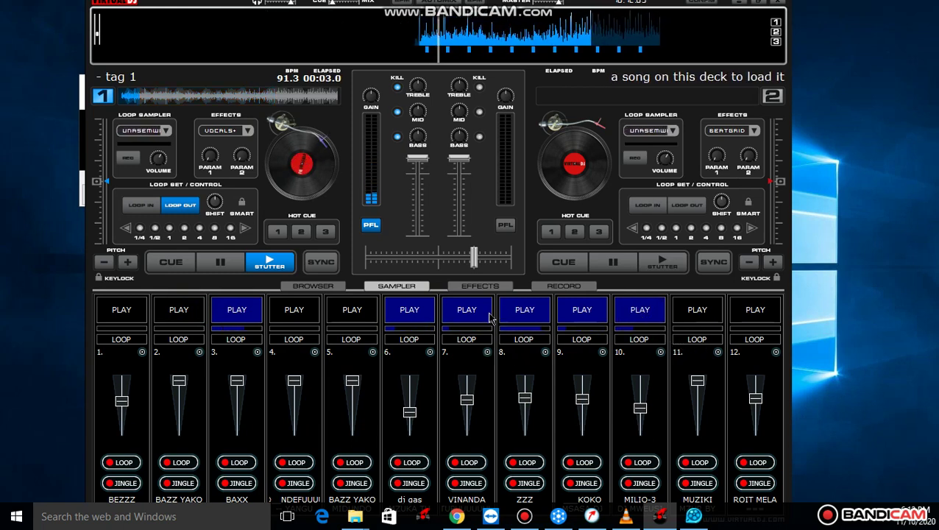
{"action": "left_click", "coordinate": [477, 312]}
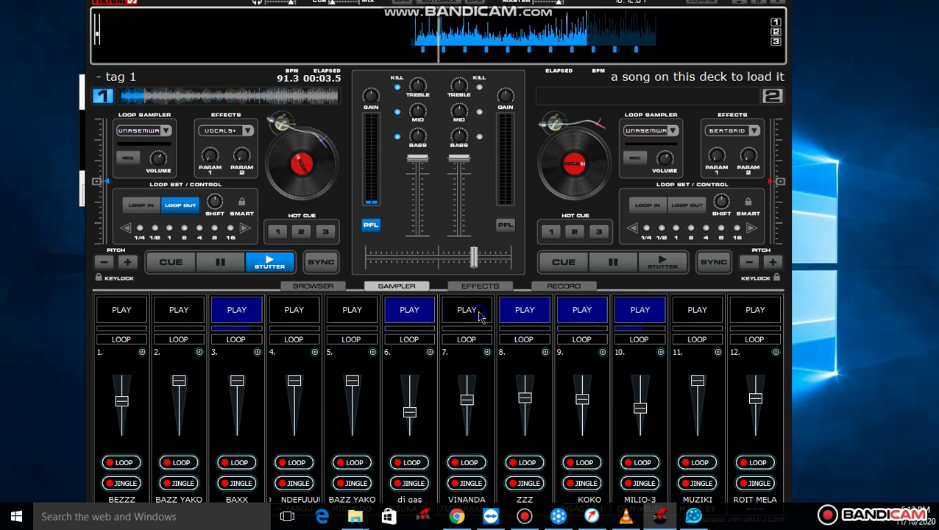
Replace the playing sample 3 with sample 4, and swap that for sample 11.
{"action": "left_click", "coordinate": [293, 313]}
{"action": "left_click", "coordinate": [247, 313]}
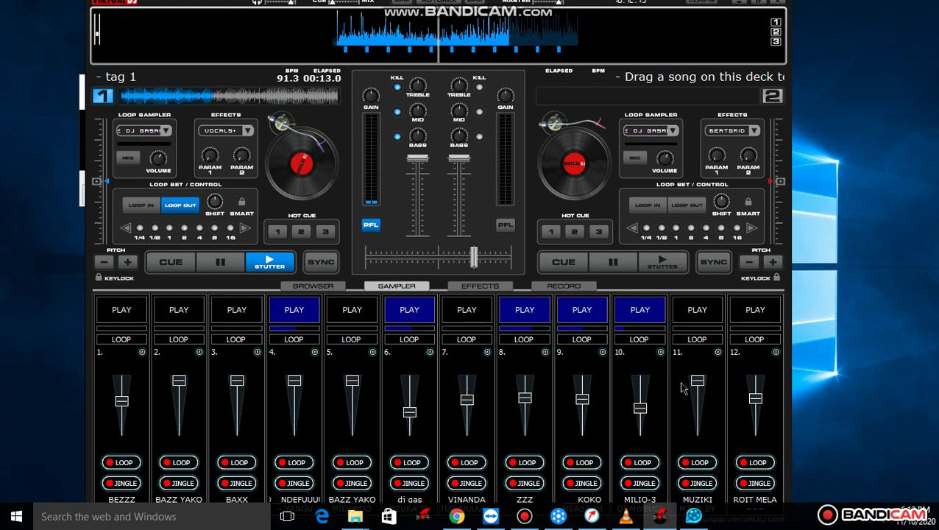
{"action": "left_click", "coordinate": [692, 315]}
{"action": "left_click", "coordinate": [285, 316]}
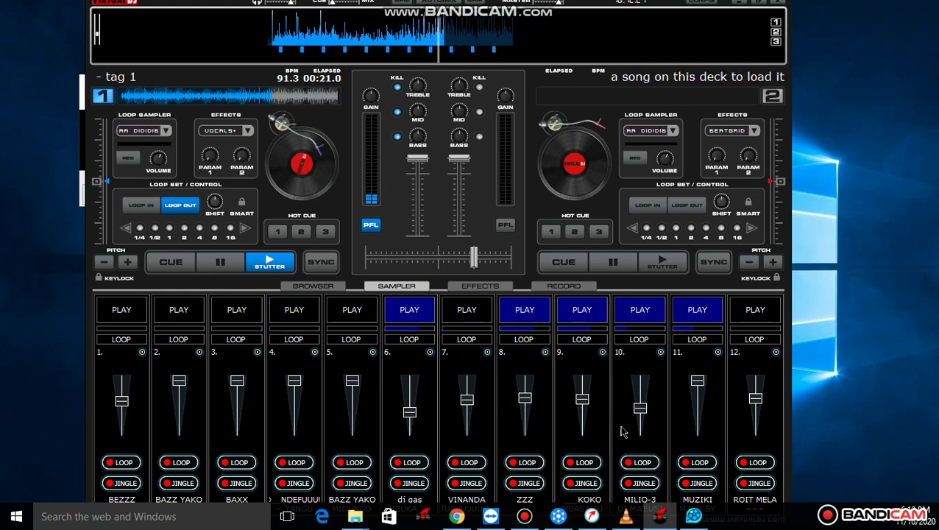
Swap sample 10 for sample 7 and sample 11 for sample 12, raising sample 12's volume slightly.
{"action": "left_click", "coordinate": [467, 315]}
{"action": "left_click", "coordinate": [639, 316]}
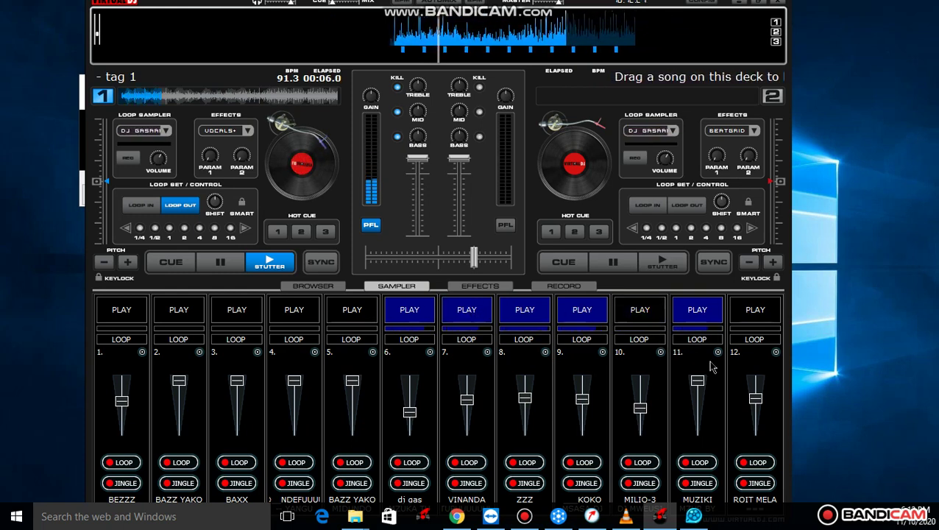
{"action": "left_click", "coordinate": [754, 315]}
{"action": "left_click", "coordinate": [711, 317]}
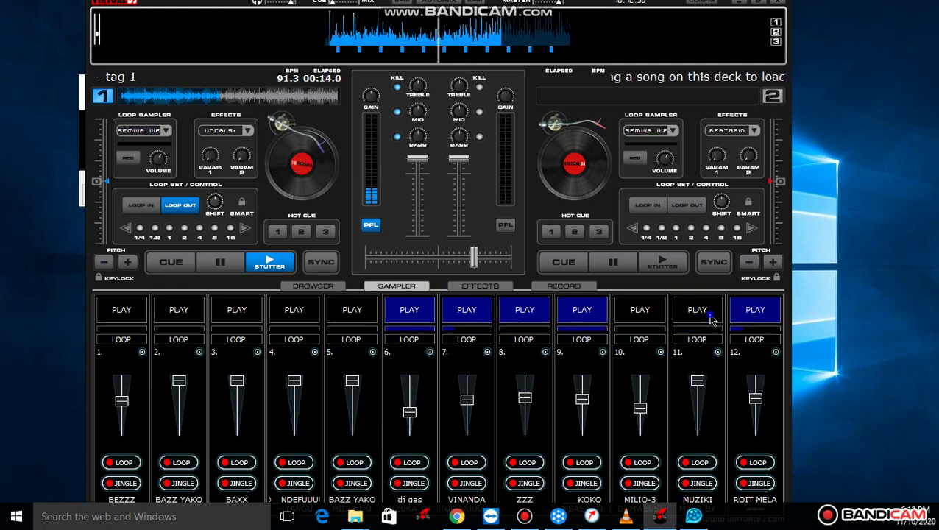
{"action": "left_click_drag", "start_coordinate": [756, 398], "coordinate": [756, 392]}
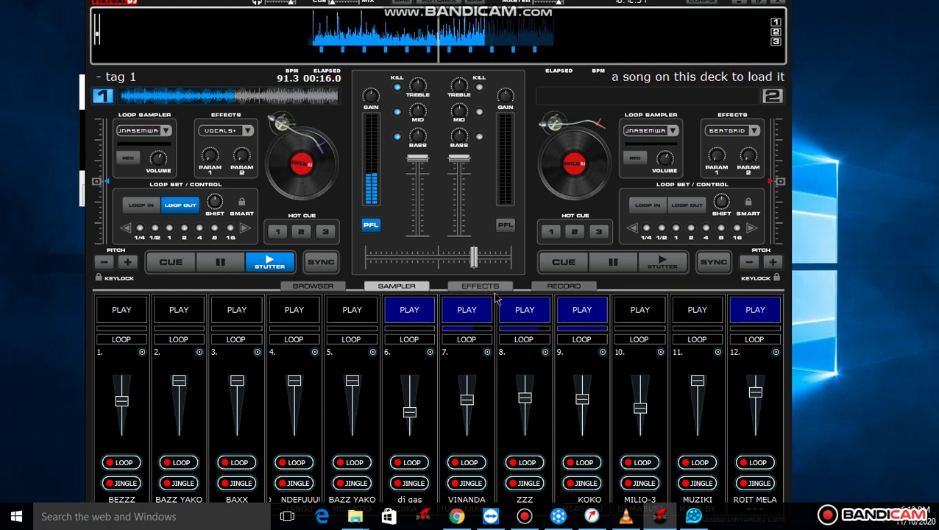
Stop and restart sample 8, and stop sample 7.
{"action": "left_click", "coordinate": [519, 315]}
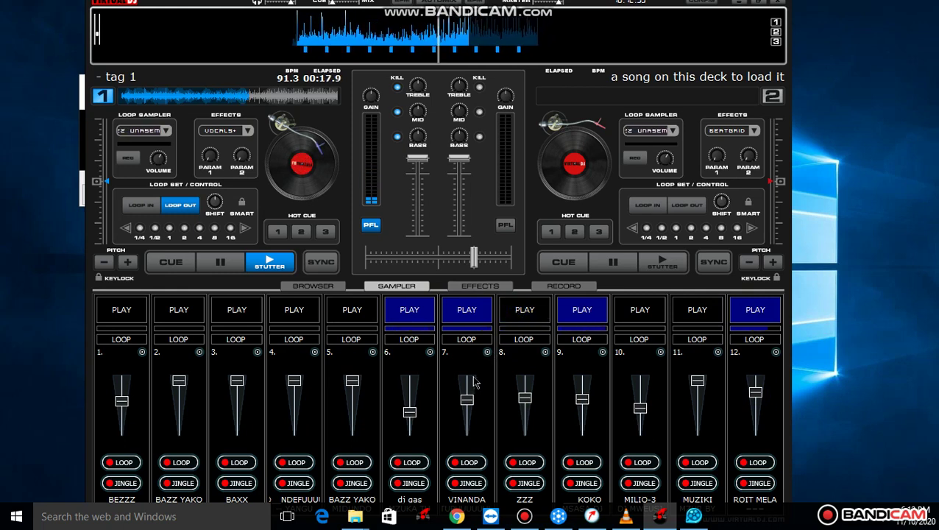
{"action": "left_click", "coordinate": [515, 316]}
{"action": "left_click", "coordinate": [487, 319]}
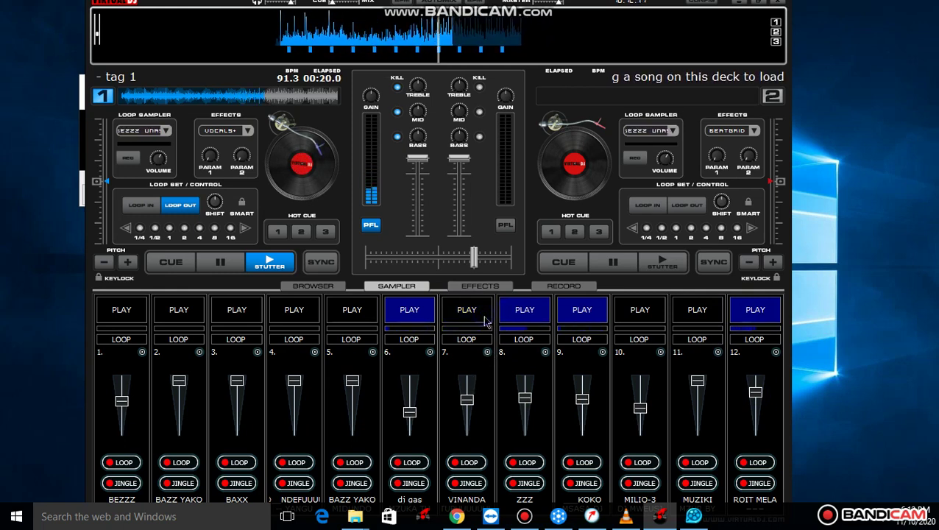
Start samples 5 and 10, and stop sample 12.
{"action": "left_click", "coordinate": [353, 313]}
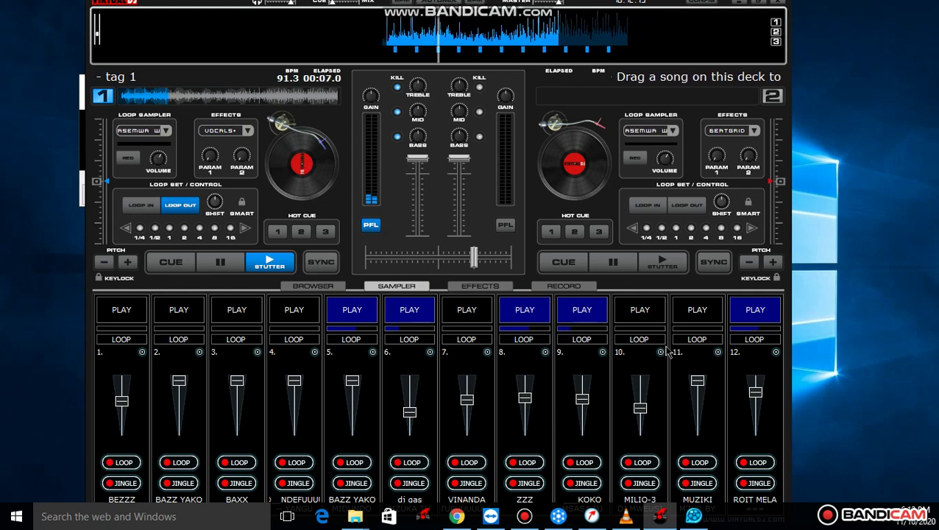
{"action": "left_click", "coordinate": [653, 320]}
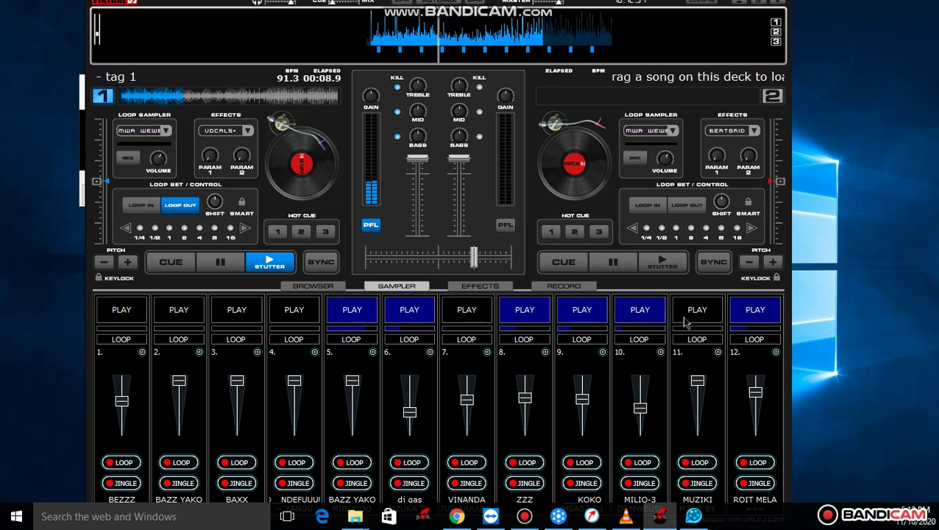
{"action": "left_click", "coordinate": [758, 315]}
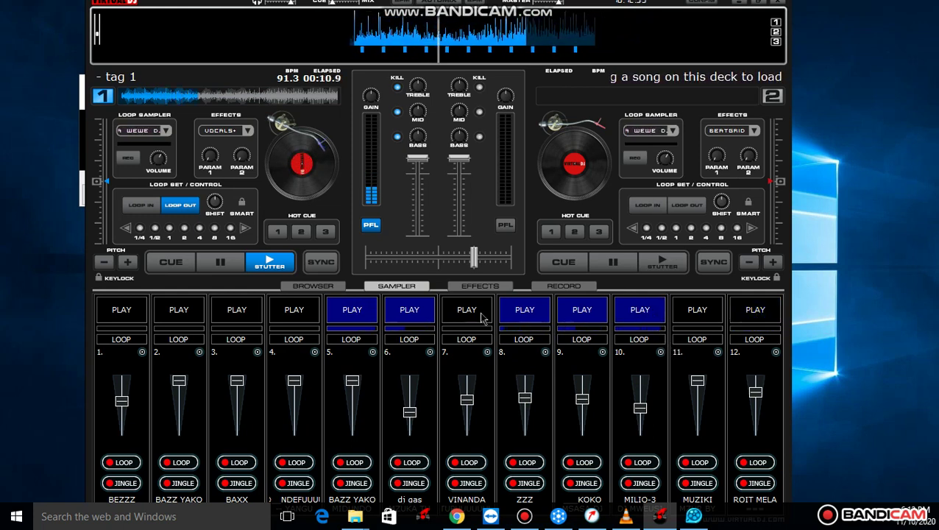
Replace the playing sample 5 with sample 4, and swap that for sample 3.
{"action": "left_click", "coordinate": [298, 318]}
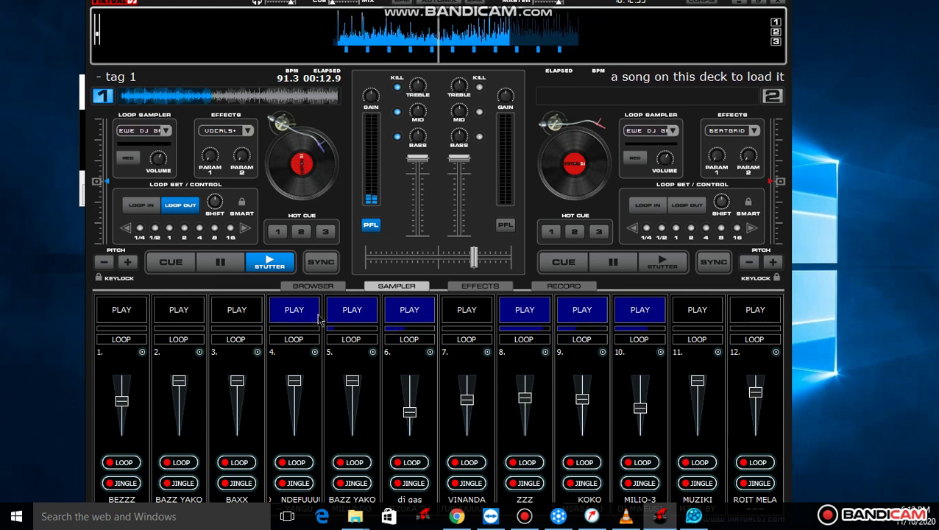
{"action": "left_click", "coordinate": [360, 316]}
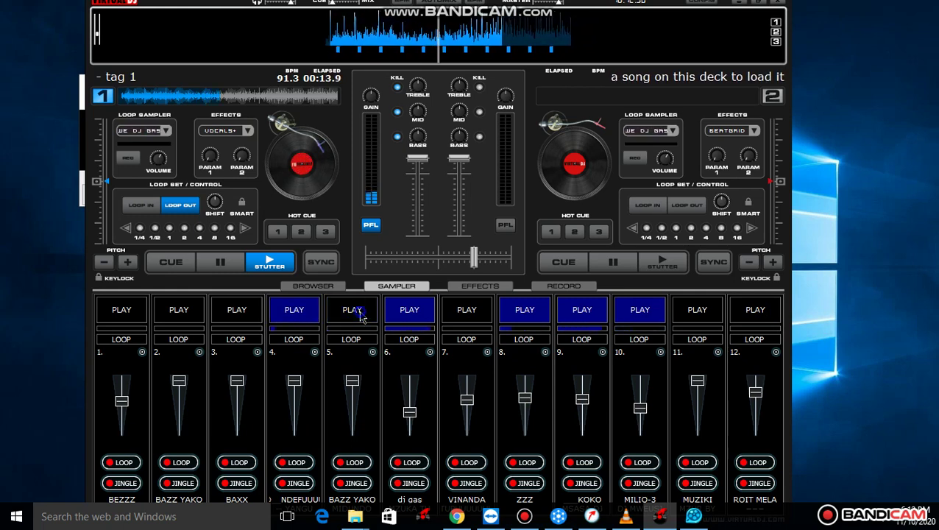
{"action": "left_click", "coordinate": [234, 315]}
{"action": "left_click", "coordinate": [291, 311]}
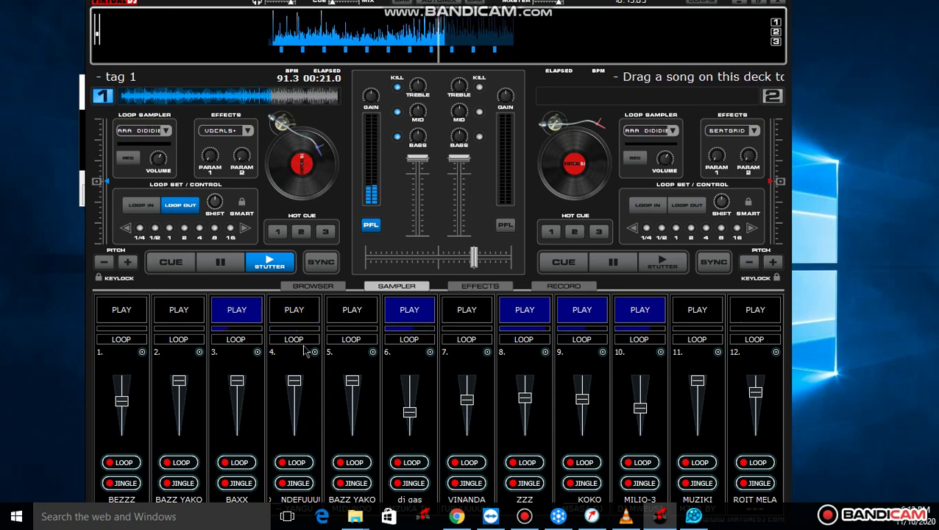
Load the sample file KIDENE=SONDO=FUJO.vdj from the _USWAZIII MIDUNDO folder into sampler slot 4.
{"action": "left_click", "coordinate": [315, 352]}
{"action": "left_click", "coordinate": [345, 359]}
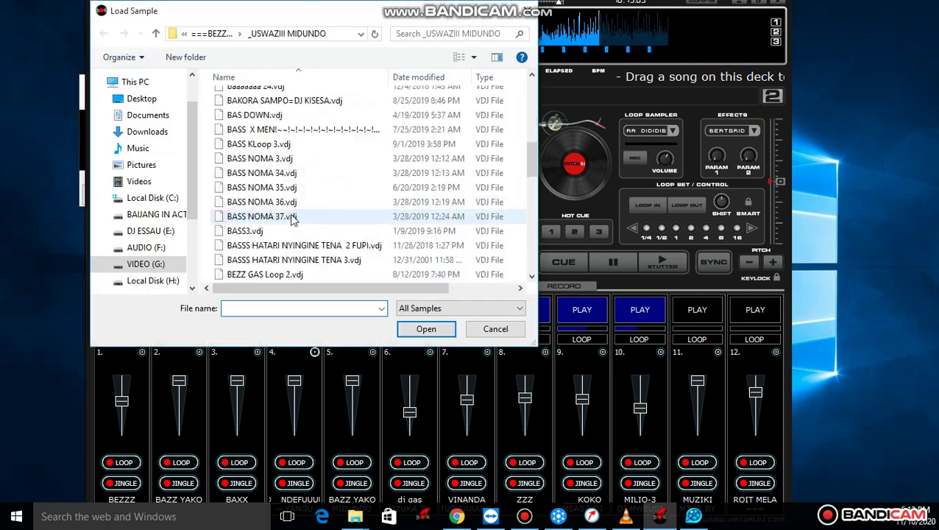
{"action": "scroll", "coordinate": [292, 219], "scroll_direction": "down", "scroll_amount": 15}
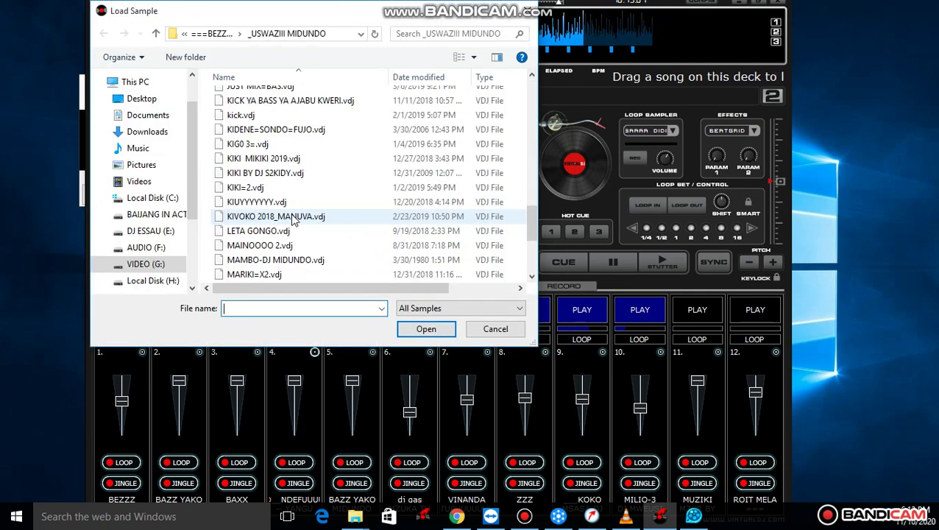
{"action": "scroll", "coordinate": [293, 220], "scroll_direction": "up", "scroll_amount": 1}
{"action": "scroll", "coordinate": [292, 220], "scroll_direction": "up", "scroll_amount": 2}
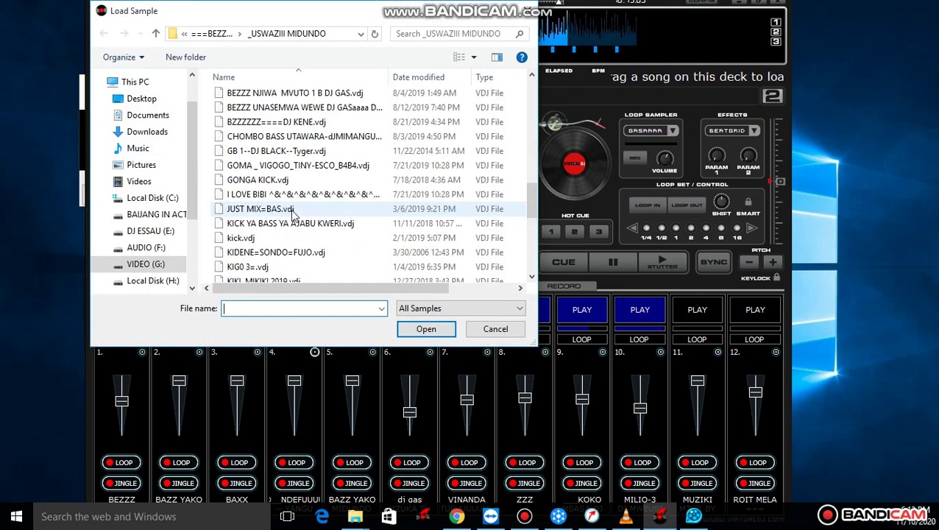
{"action": "scroll", "coordinate": [292, 211], "scroll_direction": "up", "scroll_amount": 2}
{"action": "scroll", "coordinate": [292, 211], "scroll_direction": "down", "scroll_amount": 5}
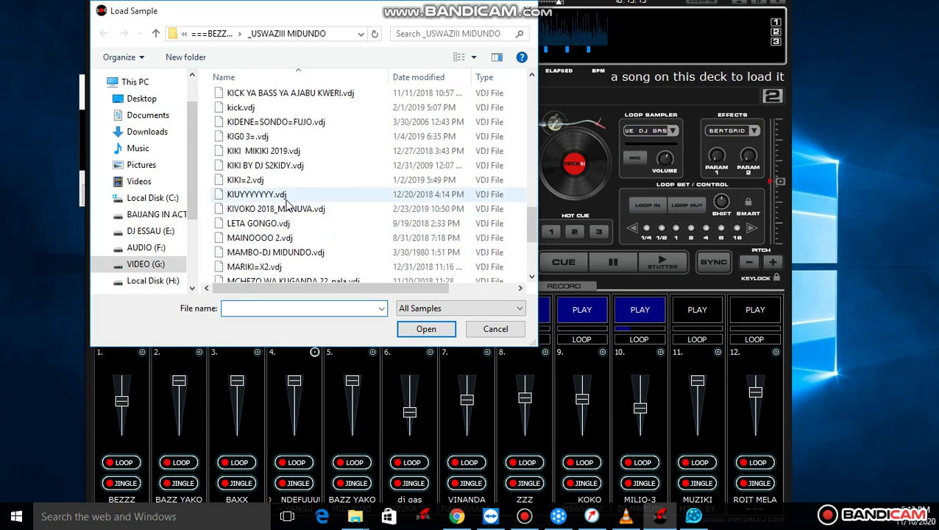
{"action": "double_click", "coordinate": [268, 122]}
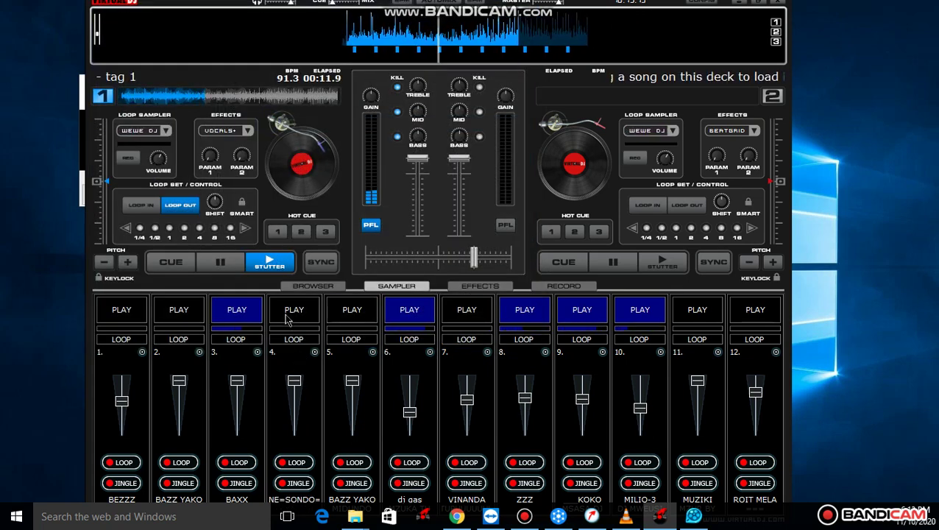
Audition sample 4 with its volume lowered to about mid-level, and switch playback from sample 3 to sample 2.
{"action": "left_click", "coordinate": [287, 319]}
{"action": "left_click_drag", "start_coordinate": [294, 380], "coordinate": [297, 406]}
{"action": "left_click", "coordinate": [198, 319]}
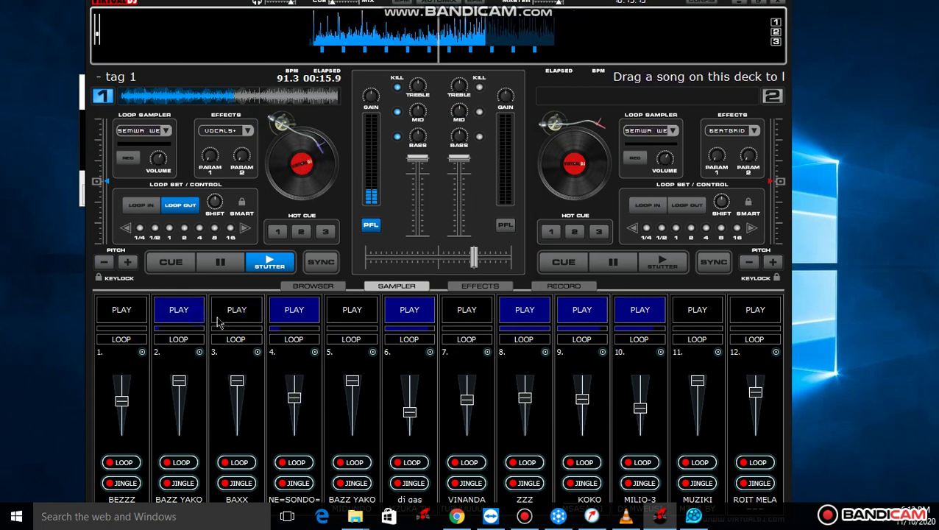
{"action": "left_click", "coordinate": [286, 321]}
Try to load the sample file baaaaaaa 24.vdj into sampler slot 4.
{"action": "left_click", "coordinate": [315, 352]}
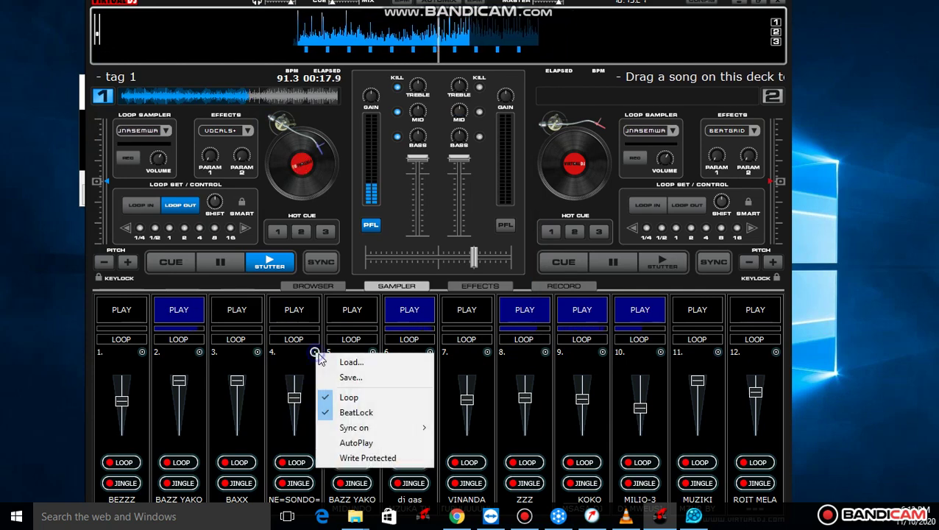
{"action": "left_click", "coordinate": [323, 362]}
{"action": "scroll", "coordinate": [284, 280], "scroll_direction": "down", "scroll_amount": 10}
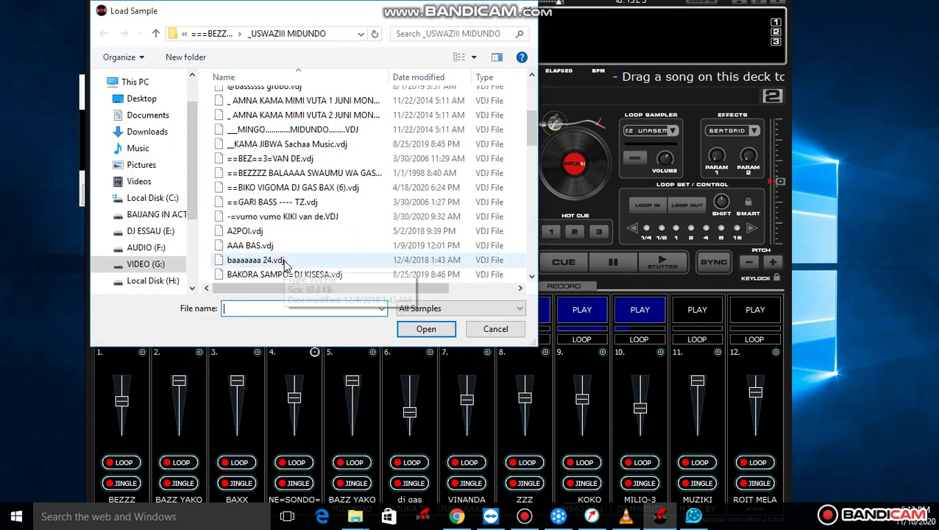
{"action": "double_click", "coordinate": [287, 261]}
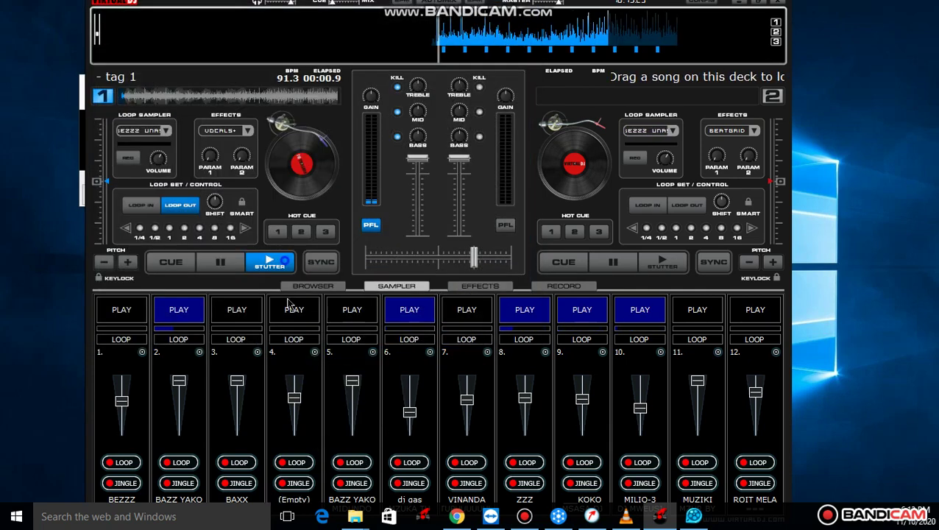
Stop sample 2, and replace the playing sample 10 with sample 7.
{"action": "left_click", "coordinate": [183, 321]}
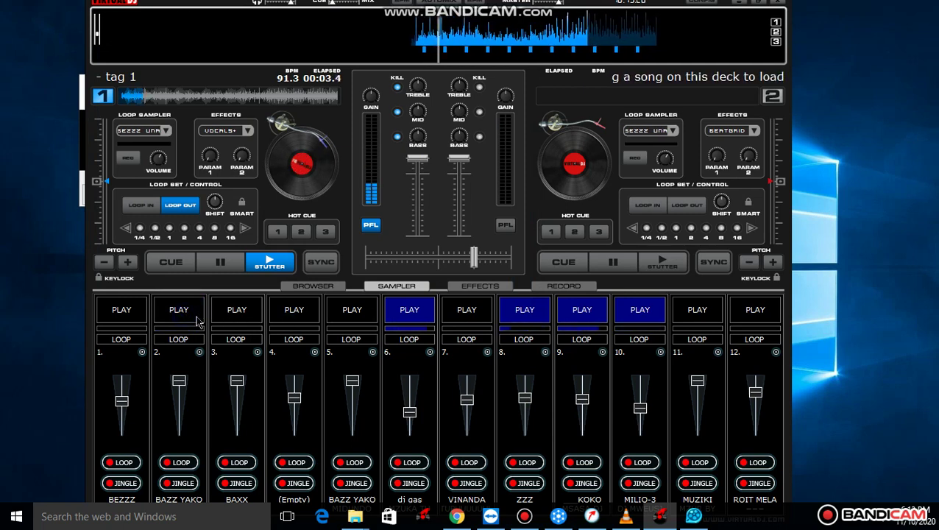
{"action": "left_click", "coordinate": [468, 317]}
{"action": "left_click", "coordinate": [640, 311]}
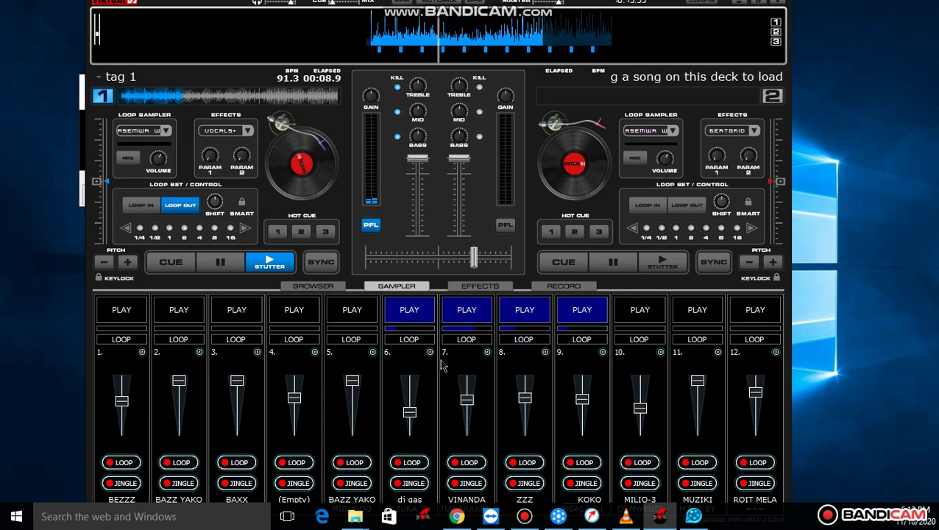
Load the I LOVE BIBI sample file into the empty sampler slot 4.
{"action": "left_click", "coordinate": [314, 352]}
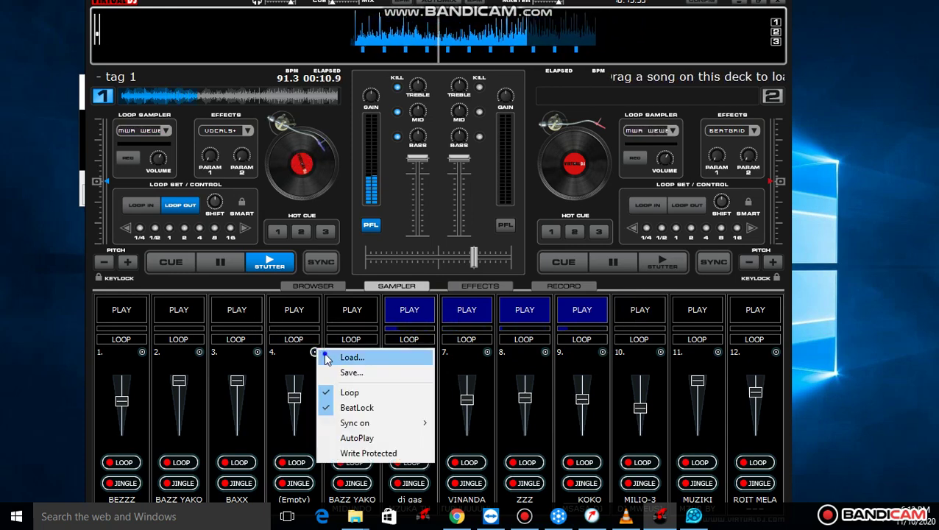
{"action": "left_click", "coordinate": [346, 358]}
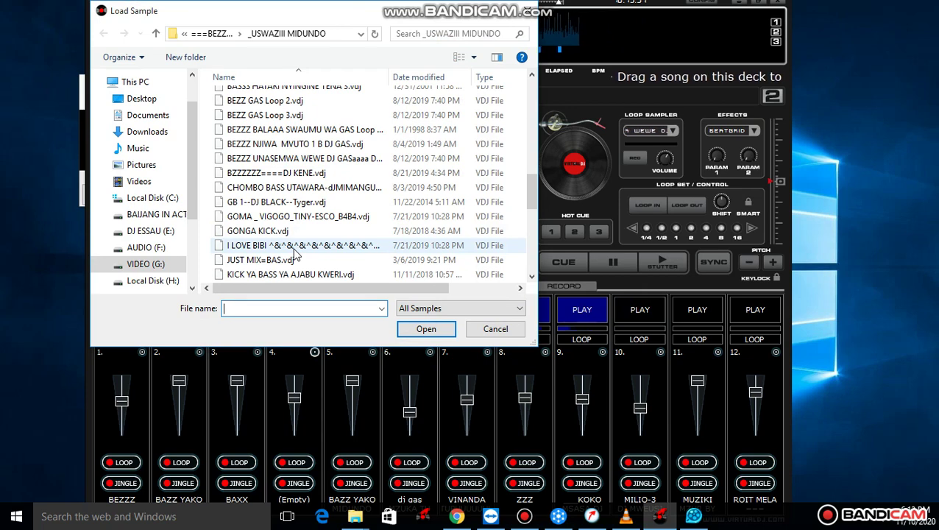
{"action": "double_click", "coordinate": [293, 246]}
Play sample 4 over the running loops, and switch from it to sample 11.
{"action": "left_click", "coordinate": [306, 313]}
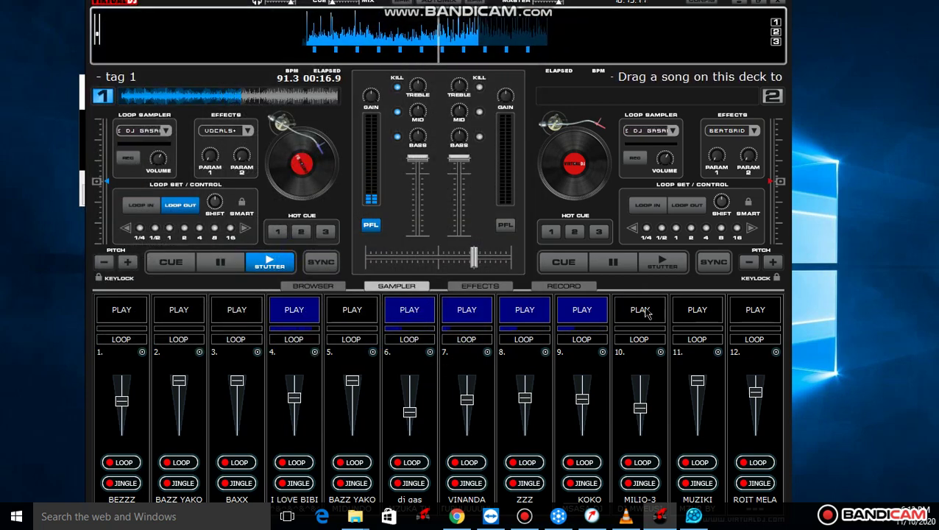
{"action": "left_click", "coordinate": [692, 318]}
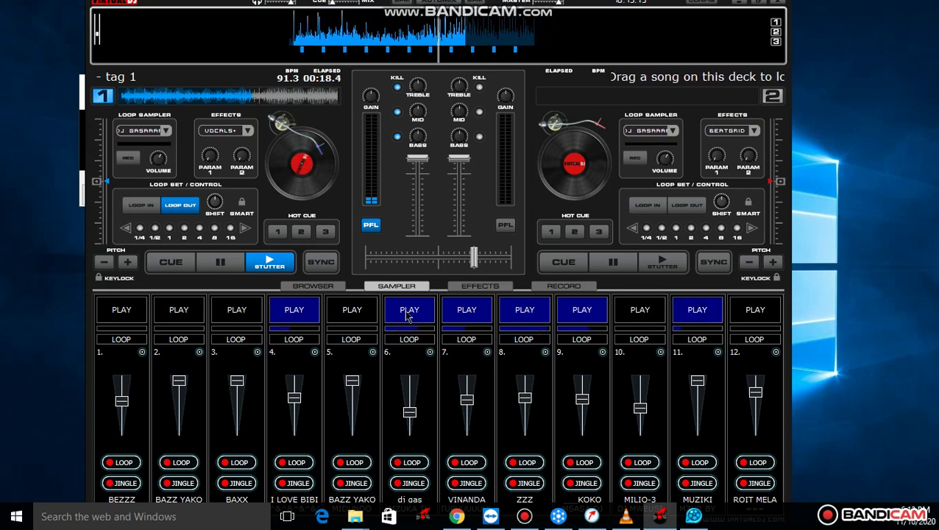
{"action": "left_click", "coordinate": [312, 312]}
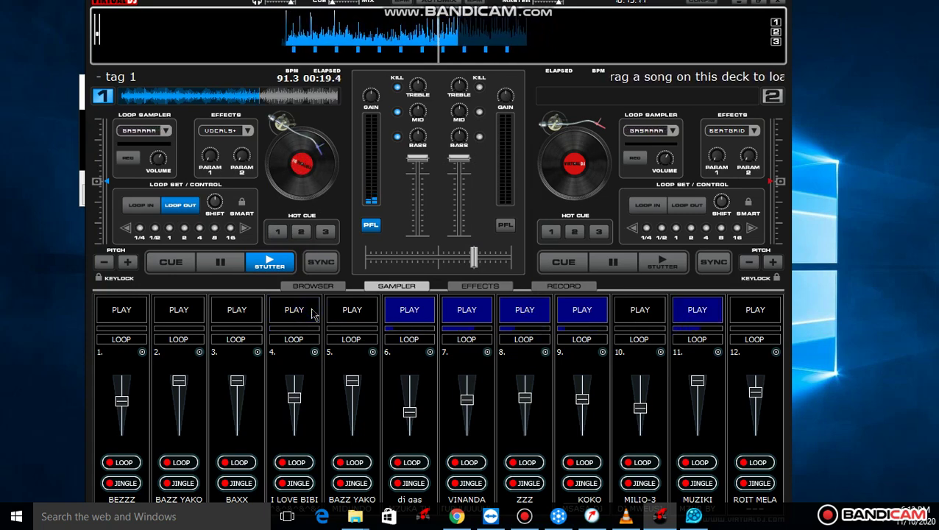
Load the sample file MIKUNGURU =SHALO.vdj into sampler slot 4.
{"action": "left_click", "coordinate": [315, 352]}
{"action": "left_click", "coordinate": [328, 360]}
{"action": "scroll", "coordinate": [333, 273], "scroll_direction": "down", "scroll_amount": 15}
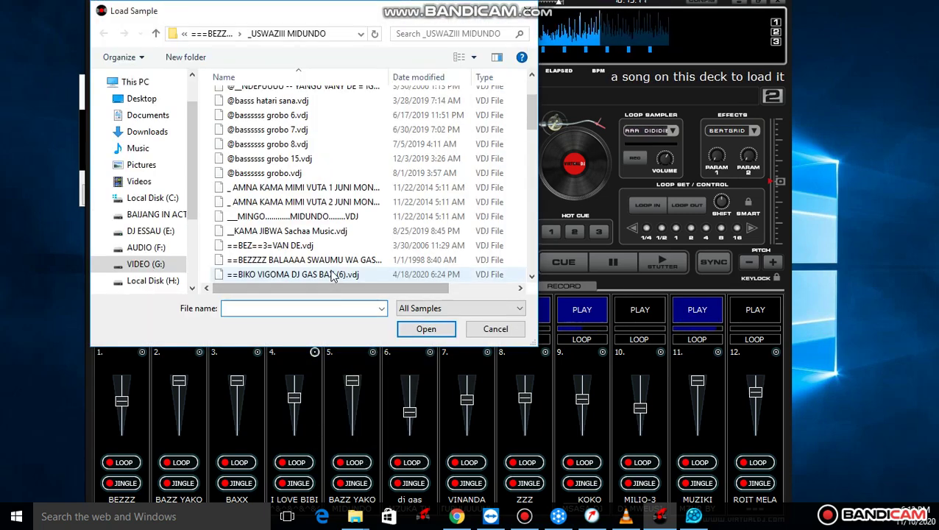
{"action": "scroll", "coordinate": [333, 274], "scroll_direction": "down", "scroll_amount": 2}
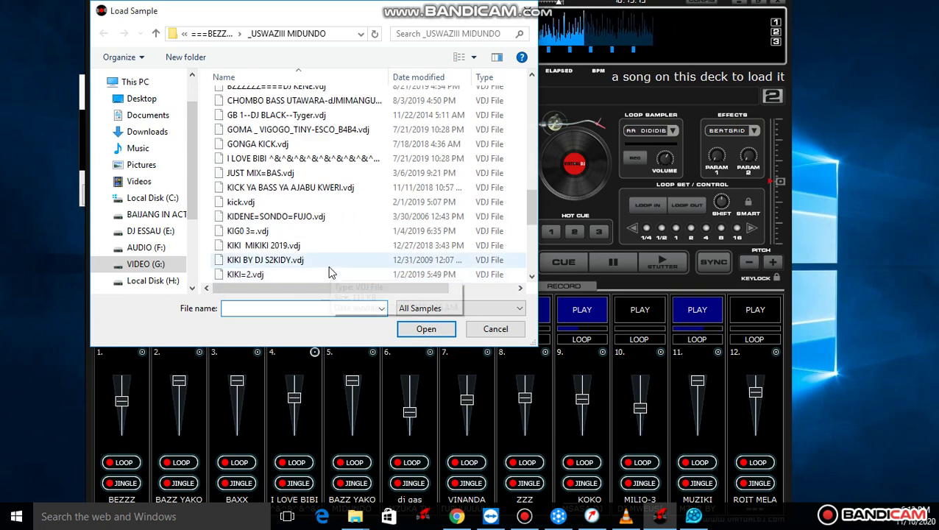
{"action": "left_click", "coordinate": [330, 265]}
{"action": "scroll", "coordinate": [330, 266], "scroll_direction": "down", "scroll_amount": 3}
{"action": "left_click", "coordinate": [329, 264]}
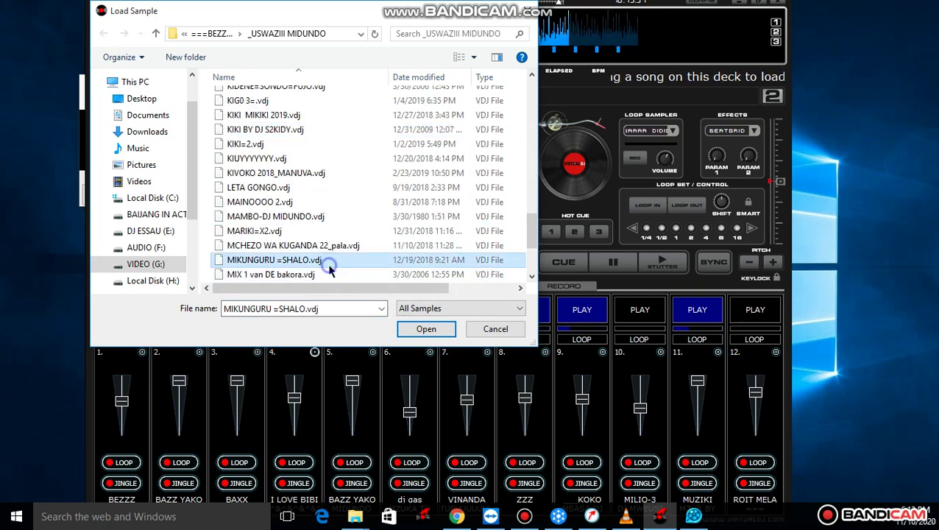
{"action": "double_click", "coordinate": [329, 262]}
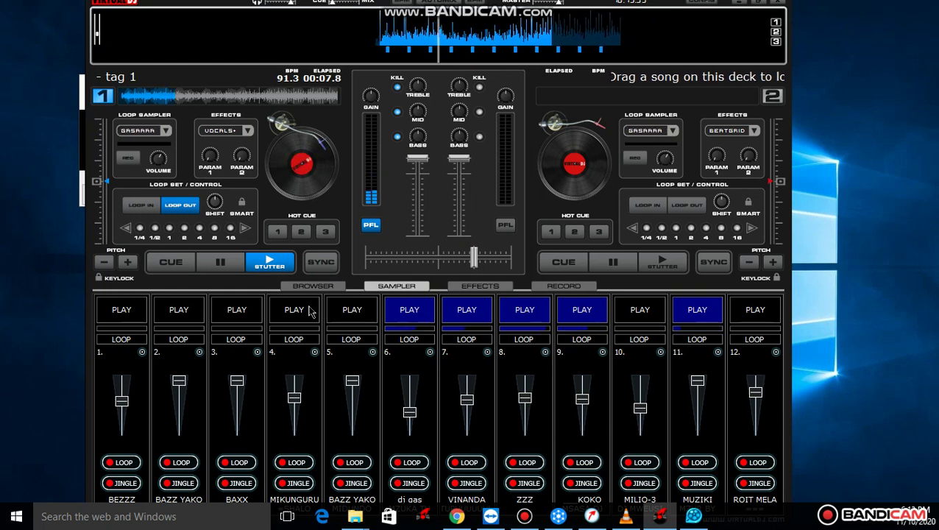
Switch from sample 11 to sample 4 over the running loops, and replace sample 4 with sample 1.
{"action": "left_click", "coordinate": [308, 311]}
{"action": "left_click", "coordinate": [697, 315]}
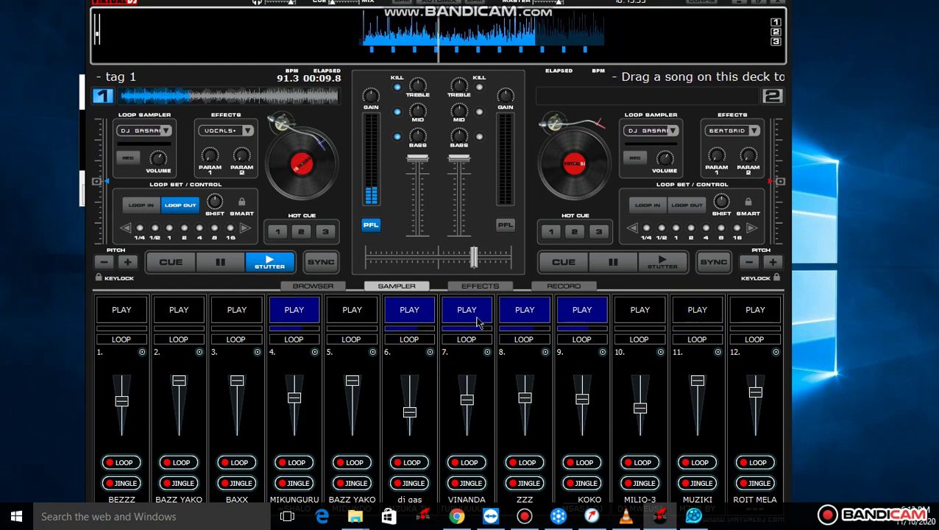
{"action": "left_click", "coordinate": [137, 321]}
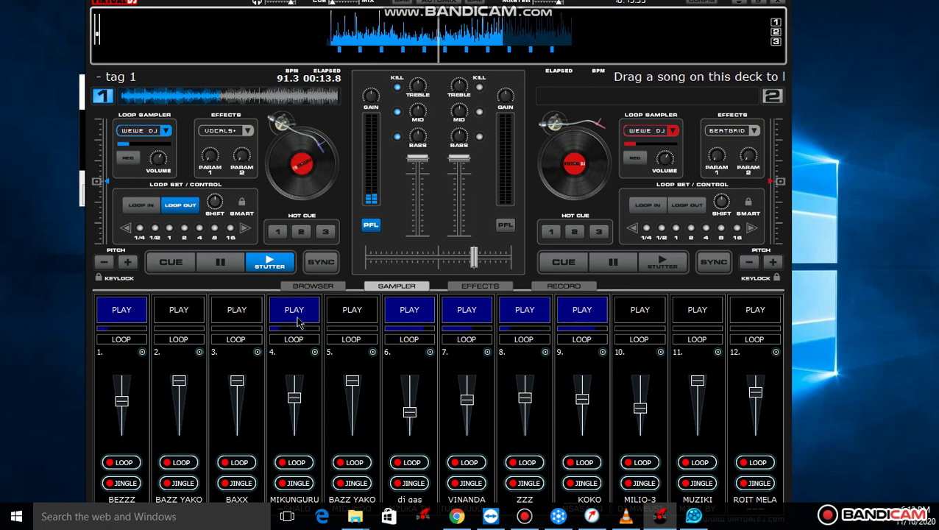
{"action": "left_click", "coordinate": [298, 321]}
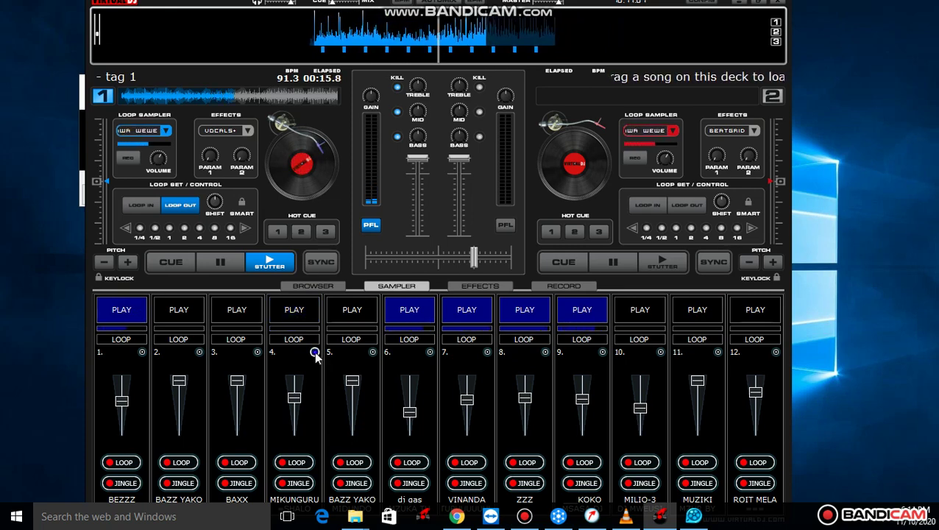
Load the sample file baaaaaaa 24.vdj into sampler slot 4.
{"action": "left_click", "coordinate": [314, 352]}
{"action": "left_click", "coordinate": [328, 363]}
{"action": "scroll", "coordinate": [302, 258], "scroll_direction": "down", "scroll_amount": 10}
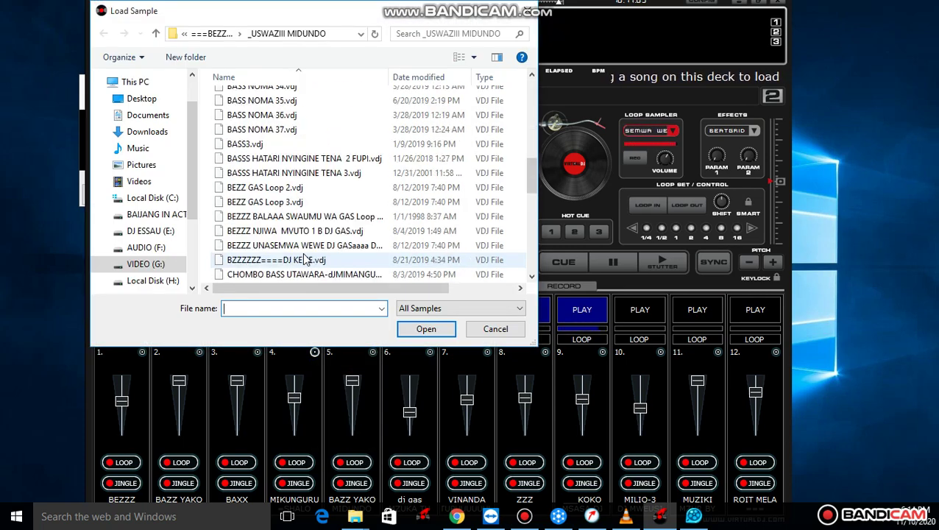
{"action": "scroll", "coordinate": [305, 259], "scroll_direction": "up", "scroll_amount": 4}
{"action": "double_click", "coordinate": [265, 166]}
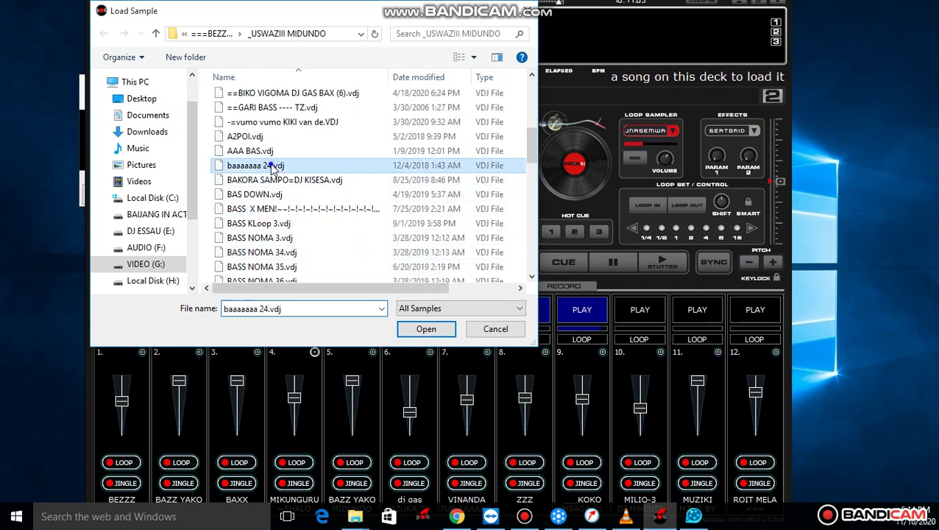
Raise the volume of sample 1 slightly, and switch playback from it to sample 4.
{"action": "left_click_drag", "start_coordinate": [121, 401], "coordinate": [122, 386]}
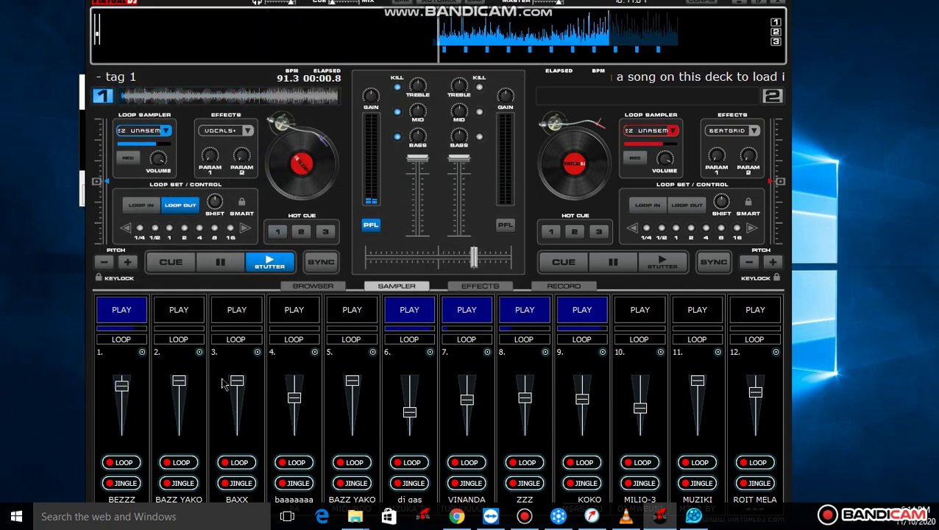
{"action": "left_click", "coordinate": [302, 316]}
{"action": "left_click", "coordinate": [116, 320]}
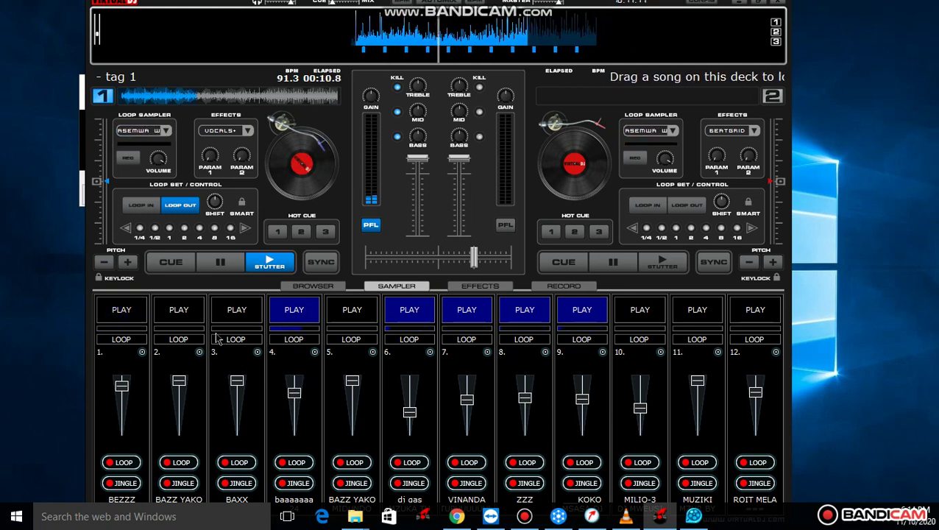
Load the sample file MARIKI=X2.vdj into sampler slot 2.
{"action": "left_click", "coordinate": [198, 352]}
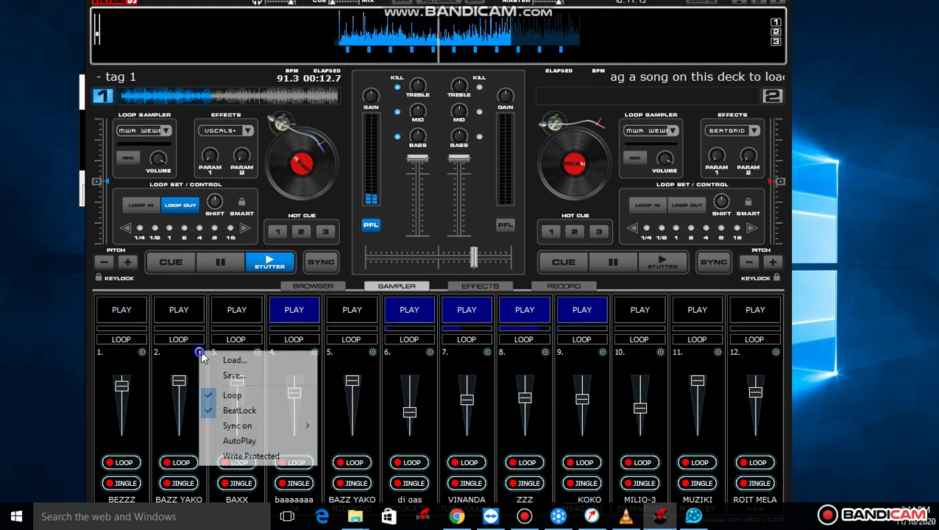
{"action": "left_click", "coordinate": [218, 358]}
{"action": "scroll", "coordinate": [265, 251], "scroll_direction": "down", "scroll_amount": 10}
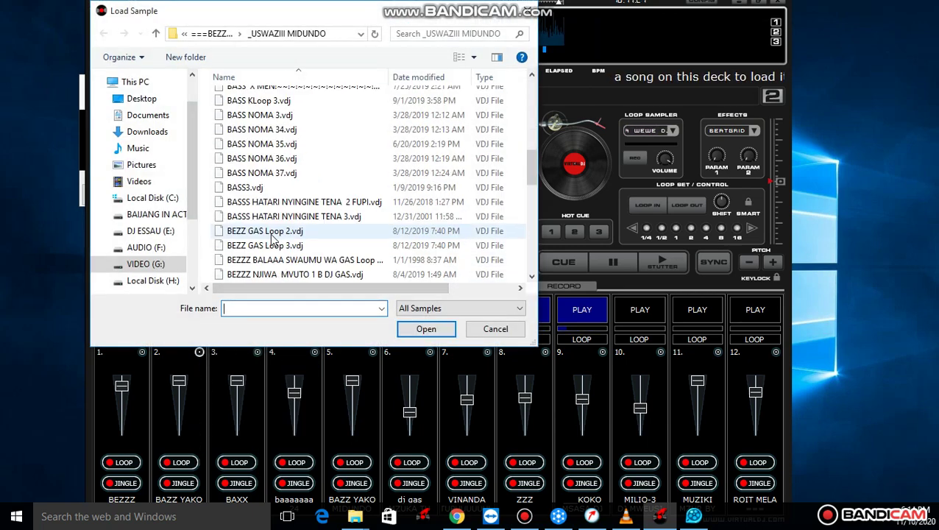
{"action": "left_click", "coordinate": [272, 240]}
{"action": "scroll", "coordinate": [273, 239], "scroll_direction": "down", "scroll_amount": 3}
{"action": "scroll", "coordinate": [272, 240], "scroll_direction": "down", "scroll_amount": 4}
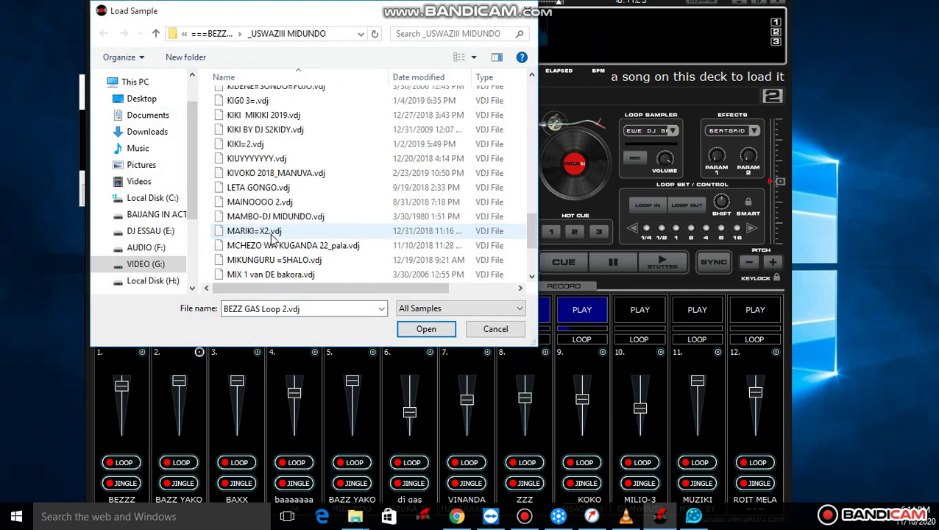
{"action": "left_click", "coordinate": [270, 233]}
{"action": "scroll", "coordinate": [272, 235], "scroll_direction": "down", "scroll_amount": 1}
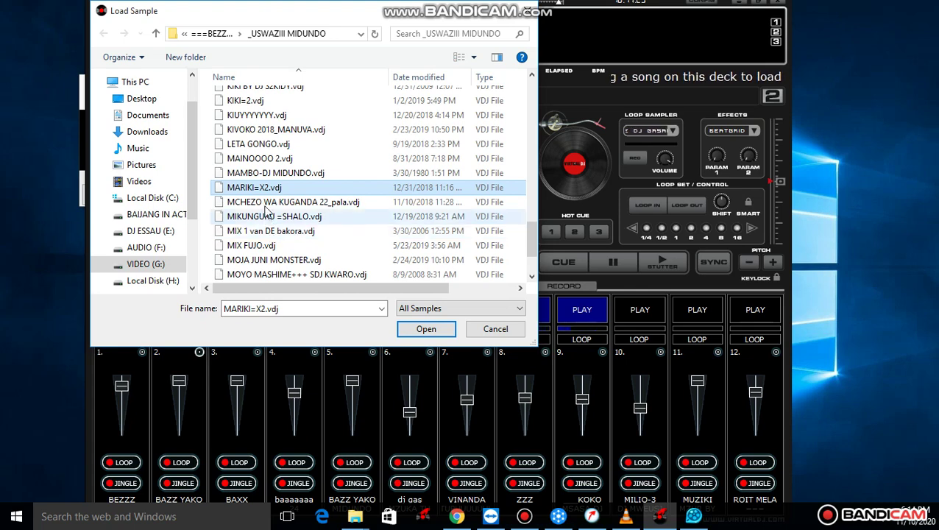
{"action": "left_click", "coordinate": [250, 175]}
{"action": "double_click", "coordinate": [253, 188]}
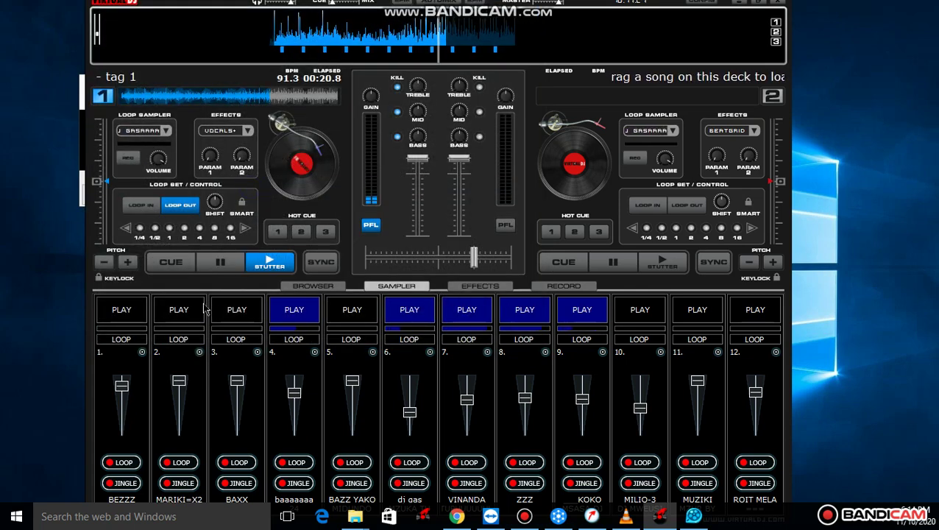
Switch playback from sample 4 to sample 2, and load the file MOYO MASHIME+++ SDJ KWARO.vdj into slot 4.
{"action": "left_click", "coordinate": [187, 313]}
{"action": "left_click", "coordinate": [300, 312]}
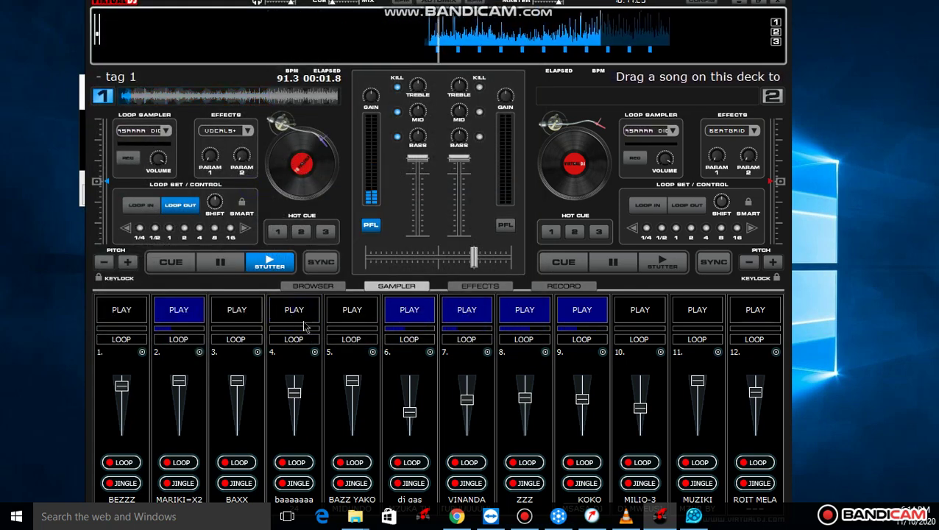
{"action": "left_click", "coordinate": [315, 352]}
{"action": "left_click", "coordinate": [338, 357]}
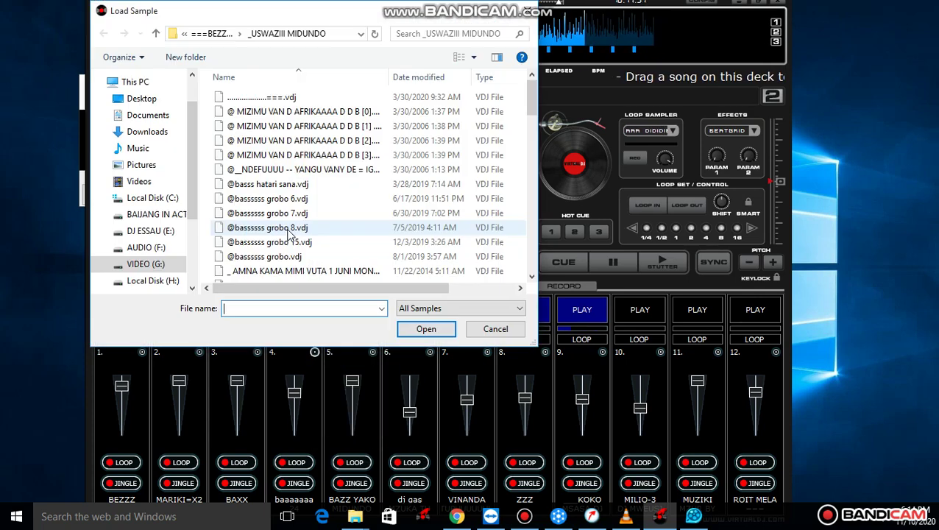
{"action": "scroll", "coordinate": [291, 240], "scroll_direction": "down", "scroll_amount": 15}
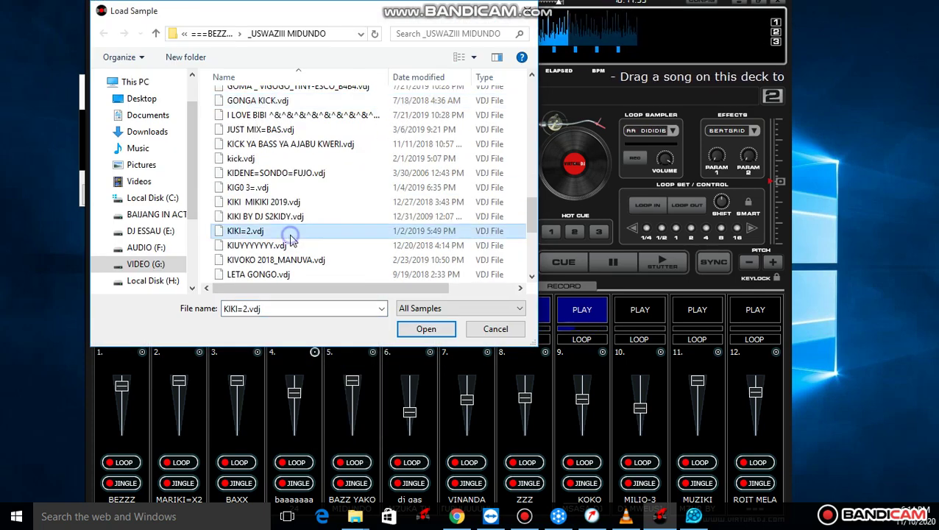
{"action": "left_click", "coordinate": [293, 233]}
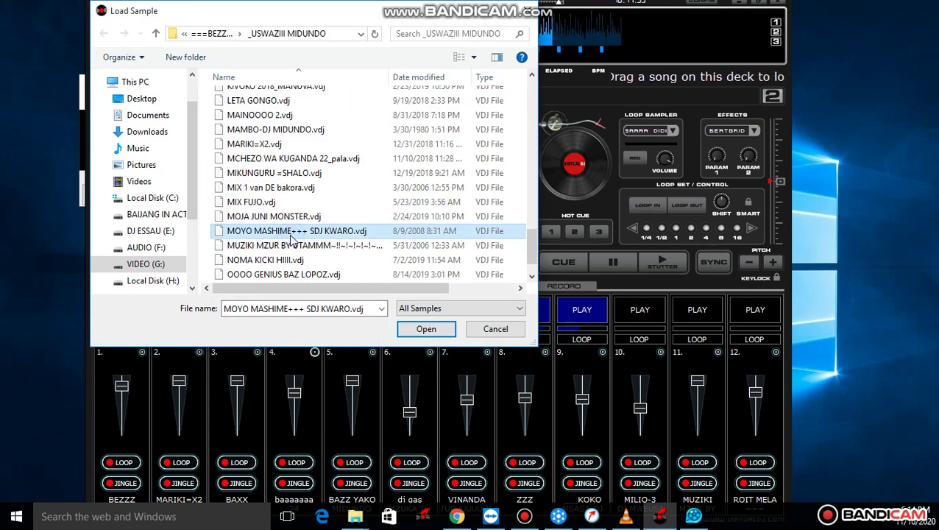
{"action": "double_click", "coordinate": [292, 233]}
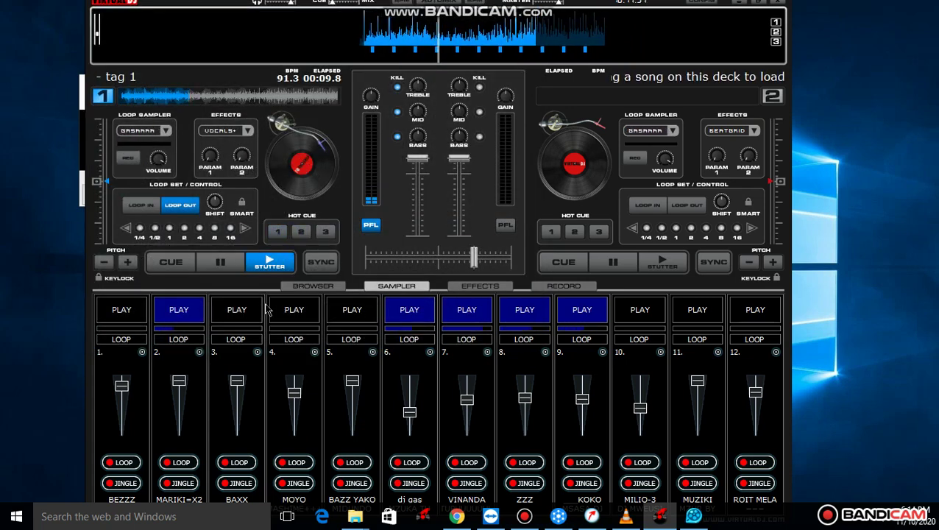
Play sample 4 in place of sample 2, and switch from it to sample 3.
{"action": "left_click", "coordinate": [283, 315]}
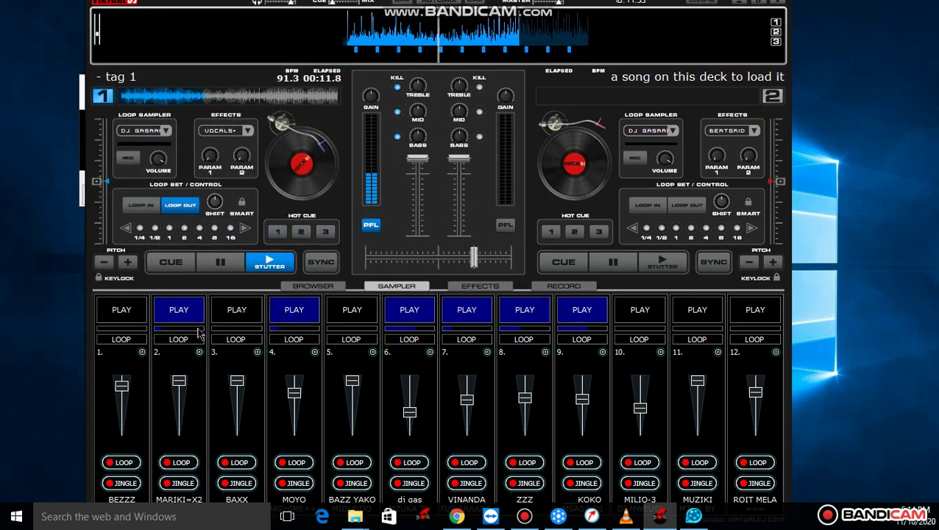
{"action": "left_click", "coordinate": [180, 312]}
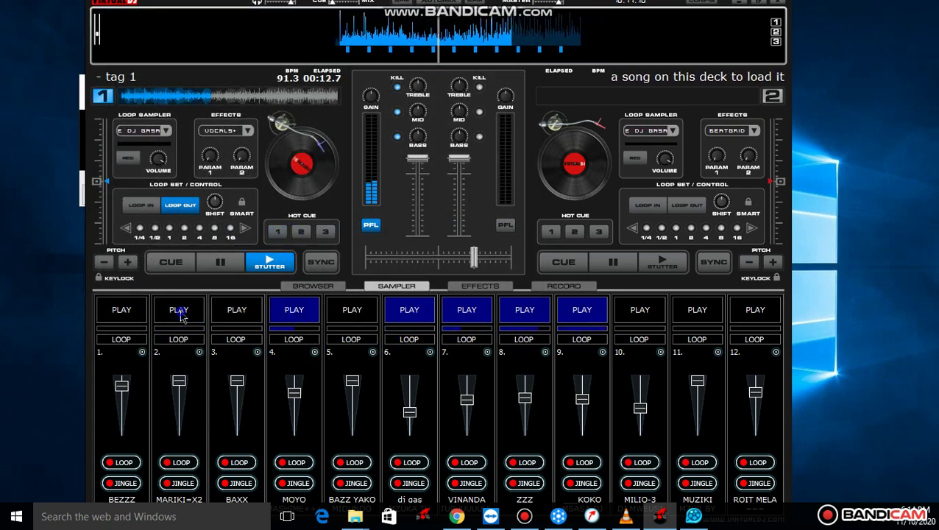
{"action": "left_click", "coordinate": [247, 309]}
{"action": "left_click", "coordinate": [284, 315]}
Load the sample file OOOO GENIUS BAZ LOPOZ.vdj into sampler slot 4.
{"action": "left_click", "coordinate": [314, 352]}
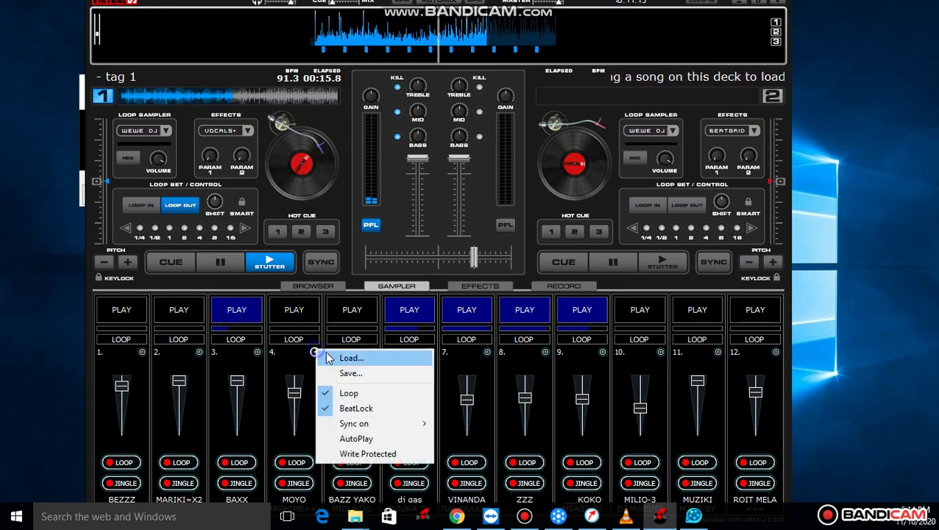
{"action": "left_click", "coordinate": [340, 359]}
{"action": "scroll", "coordinate": [267, 216], "scroll_direction": "down", "scroll_amount": 10}
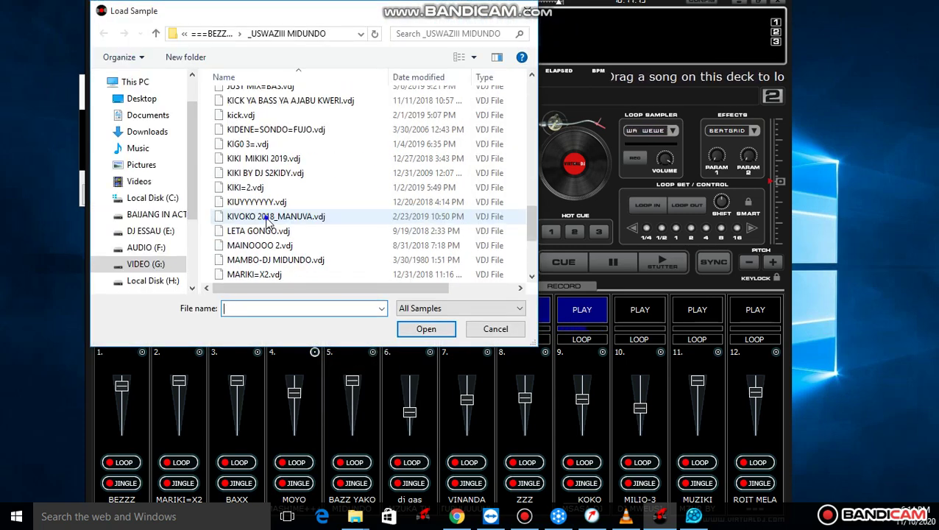
{"action": "left_click", "coordinate": [267, 216]}
{"action": "scroll", "coordinate": [270, 234], "scroll_direction": "down", "scroll_amount": 4}
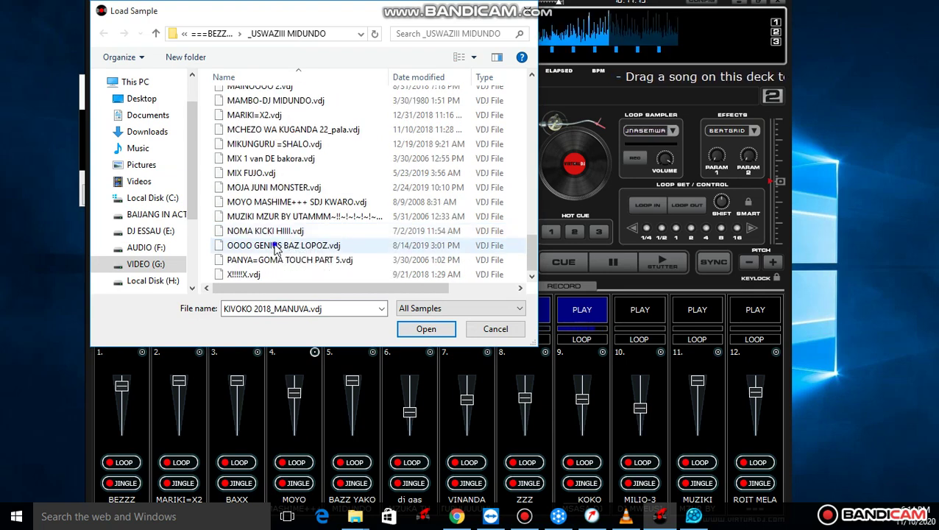
{"action": "left_click", "coordinate": [275, 246]}
{"action": "double_click", "coordinate": [276, 246]}
Switch from sample 3 to sample 4 and on to sample 2, and bring in sample 12 in place of sample 7.
{"action": "left_click", "coordinate": [295, 310]}
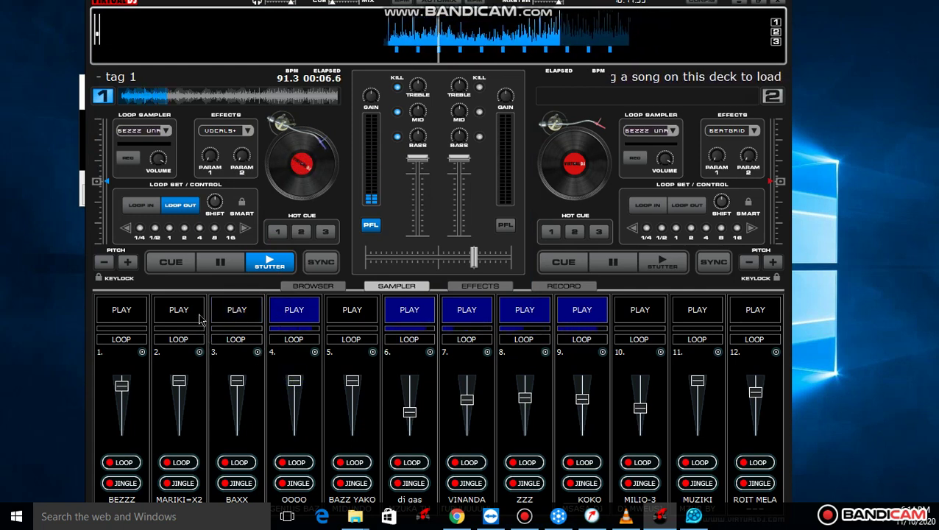
{"action": "left_click", "coordinate": [200, 319]}
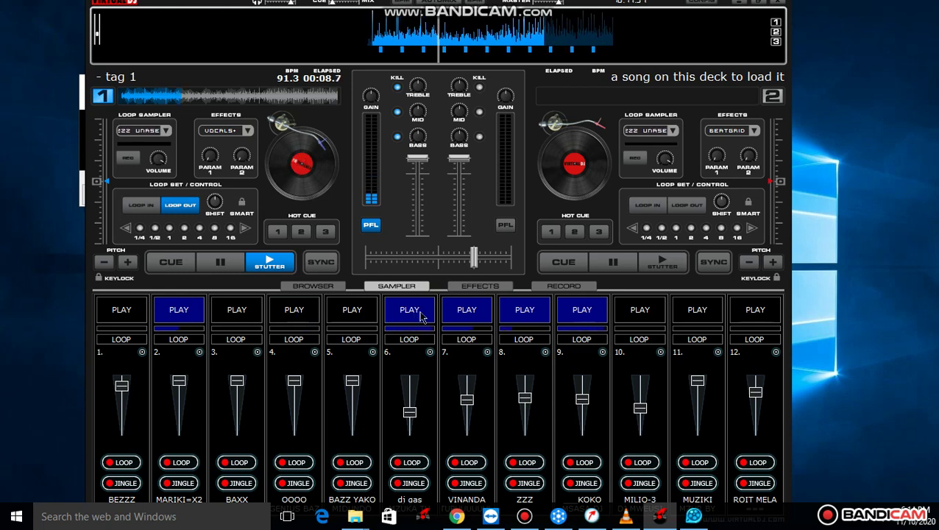
{"action": "left_click", "coordinate": [732, 319]}
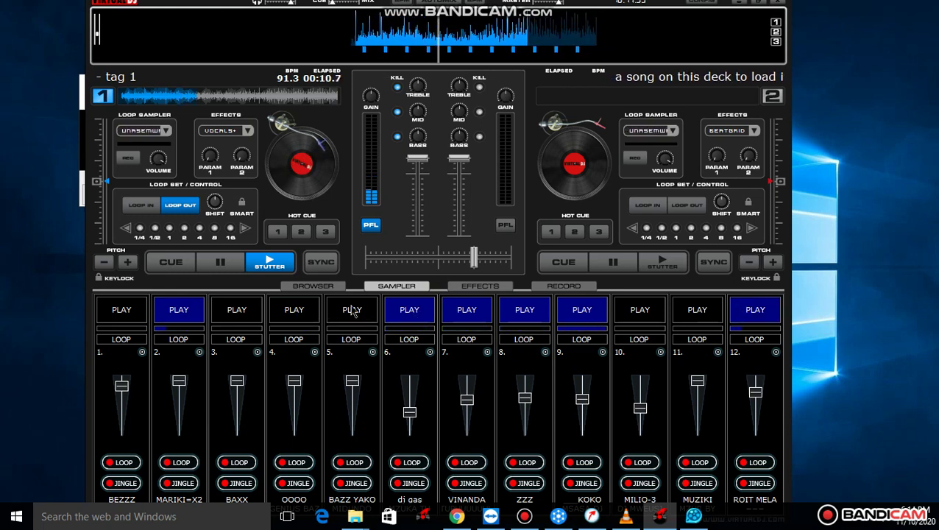
{"action": "left_click", "coordinate": [477, 310]}
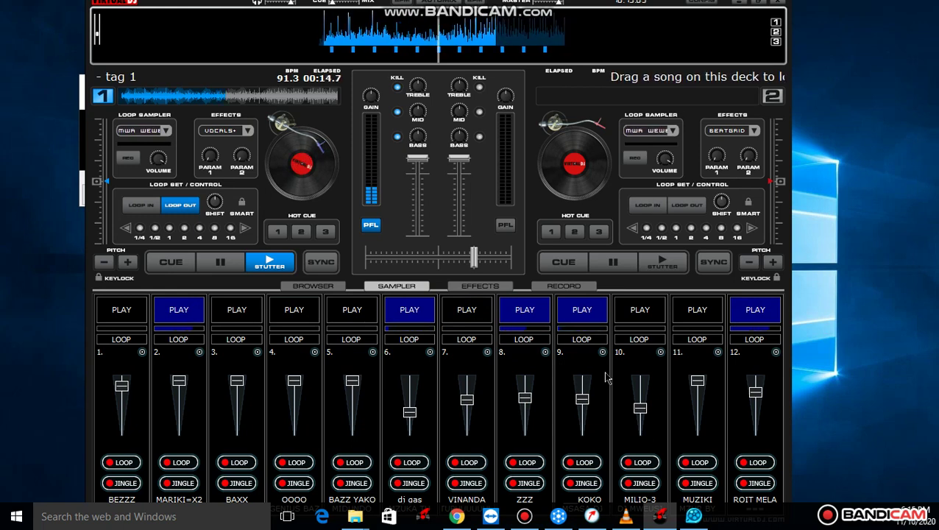
Replace the playing sample 12 with sample 11, and stop sample 2.
{"action": "left_click", "coordinate": [705, 315]}
{"action": "left_click", "coordinate": [738, 312]}
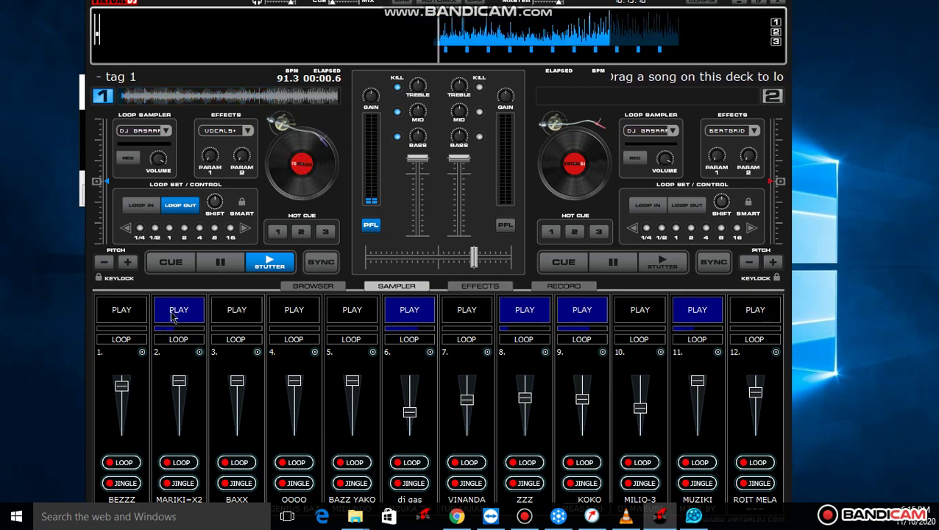
{"action": "left_click", "coordinate": [175, 315]}
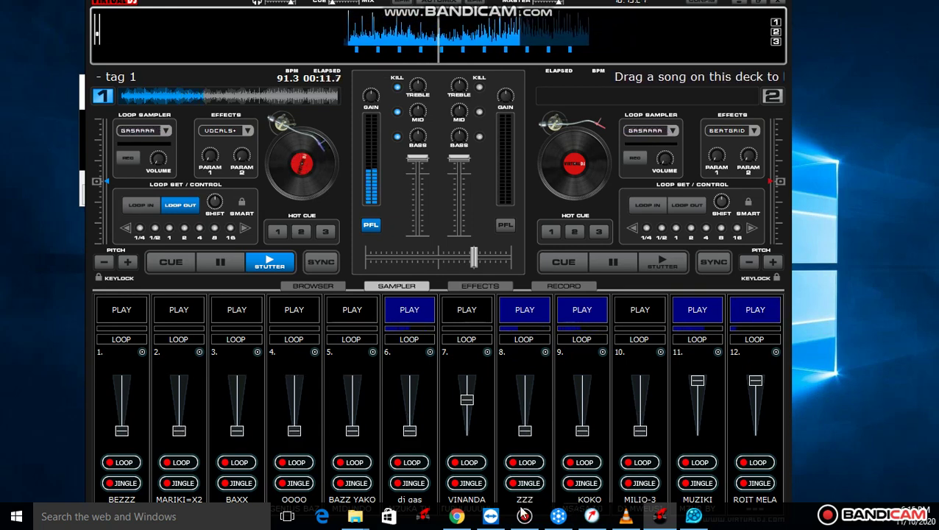
{"action": "left_click", "coordinate": [524, 515]}
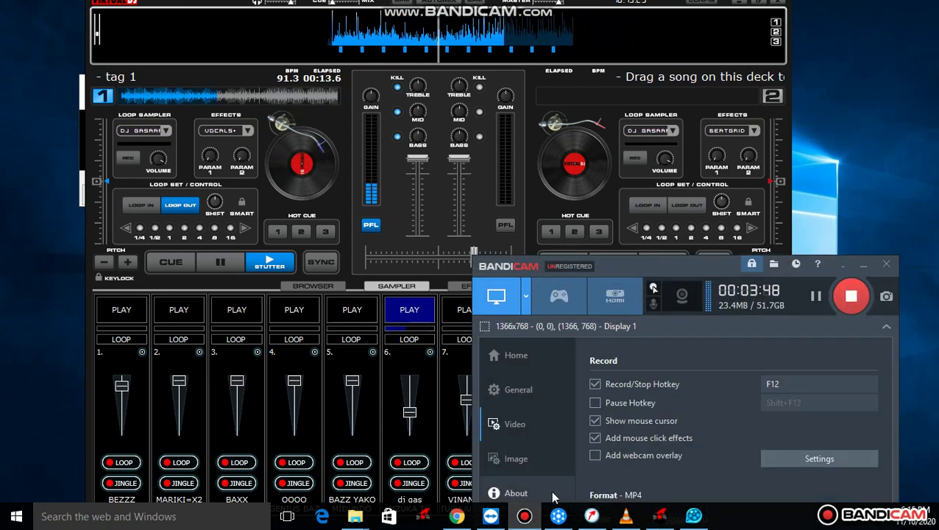